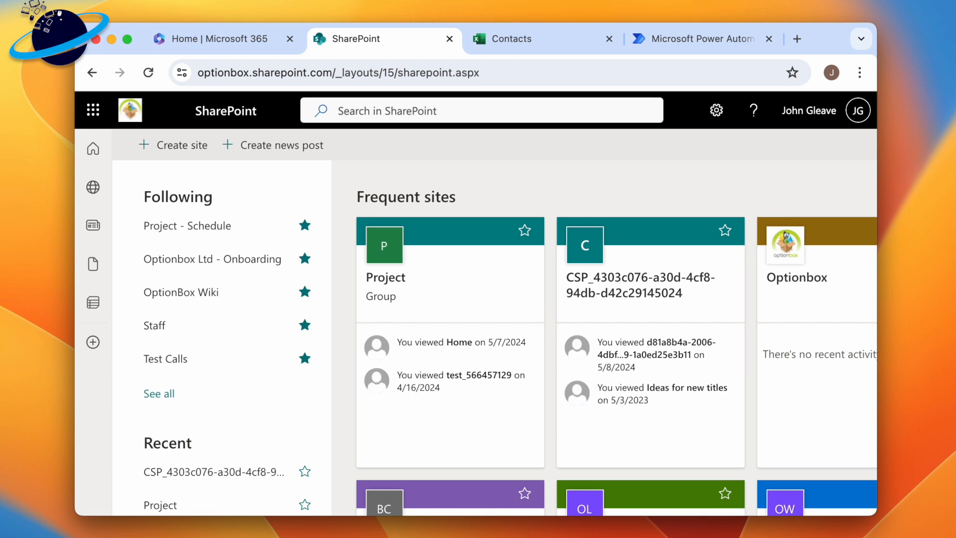
Step: Open the General folder in the Project site's Documents library
left_click(472, 279)
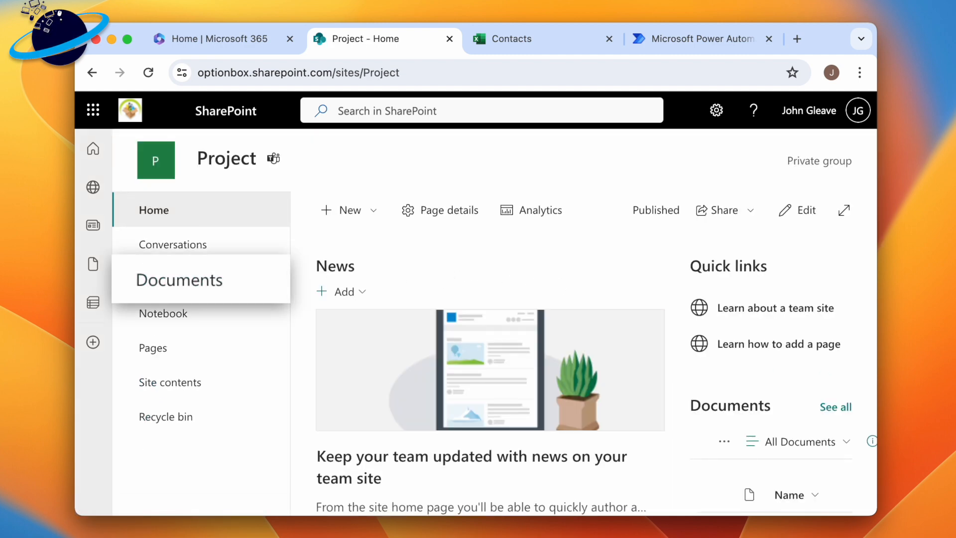
left_click(256, 283)
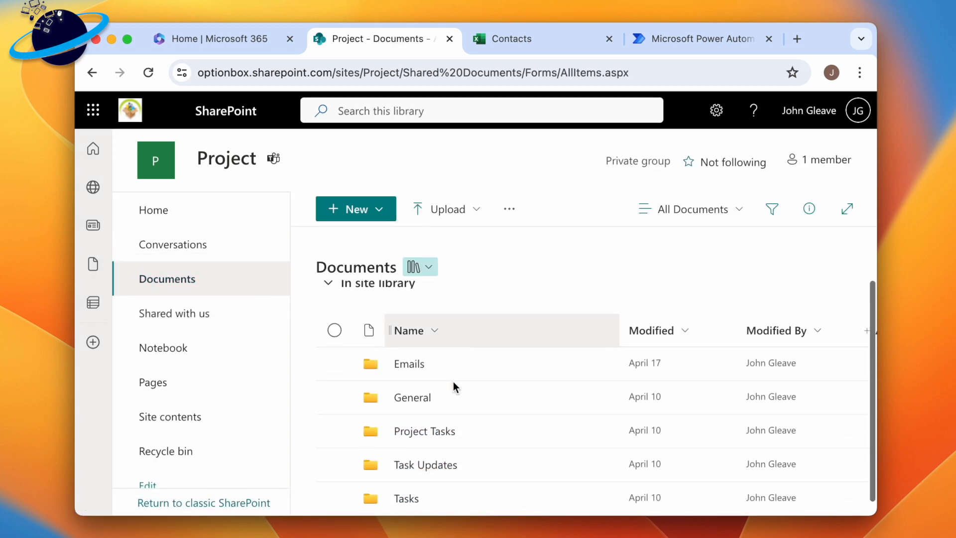
left_click(418, 396)
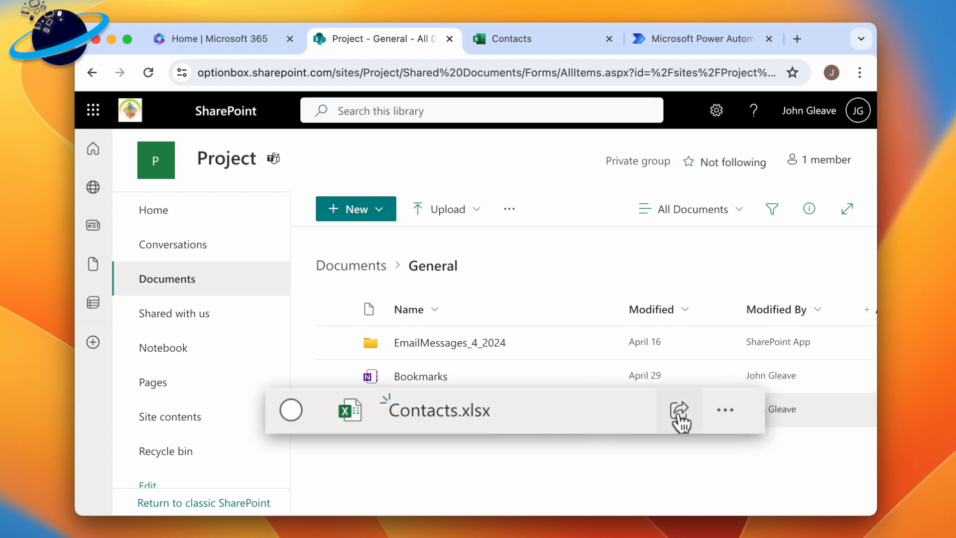
Step: Open the alert settings for the Contacts.xlsx file
left_click(599, 413)
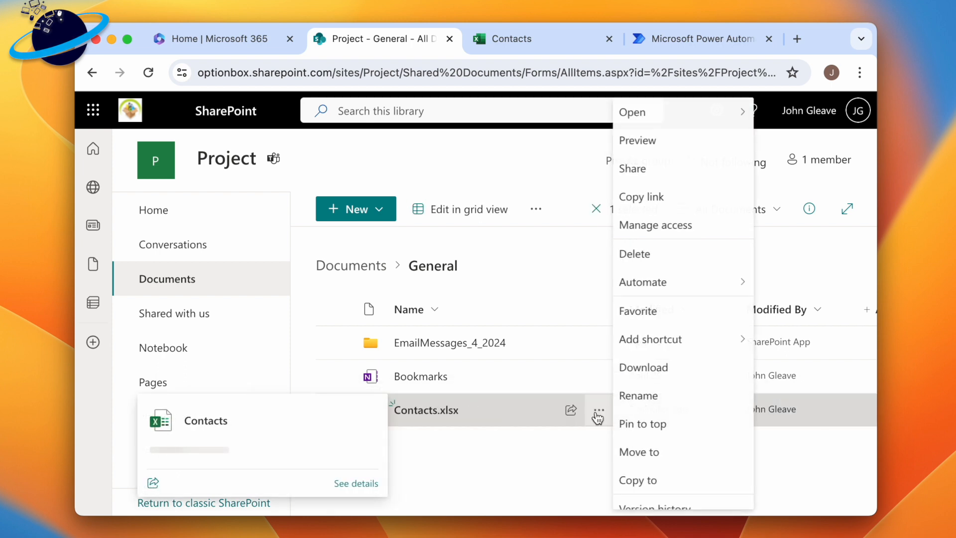
scroll(662, 405, "down", 3)
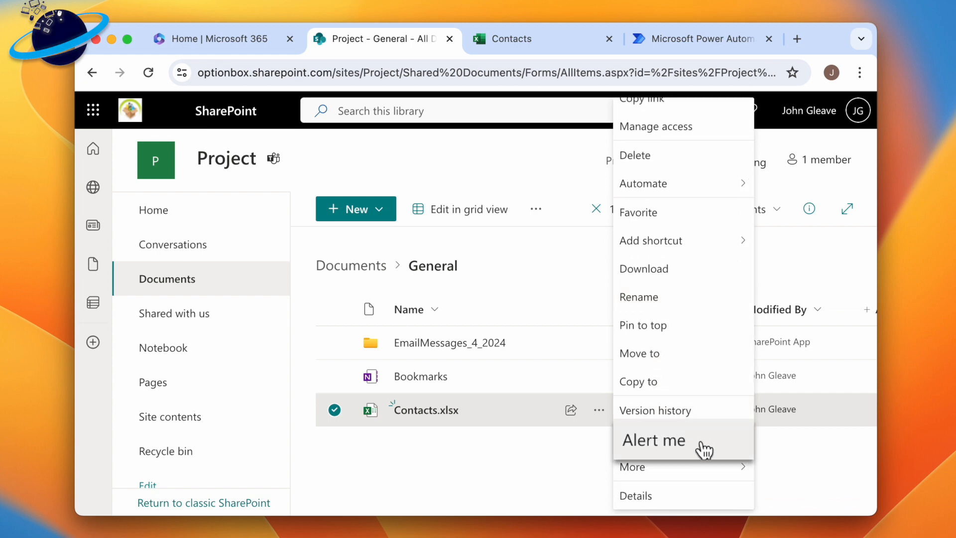
left_click(704, 448)
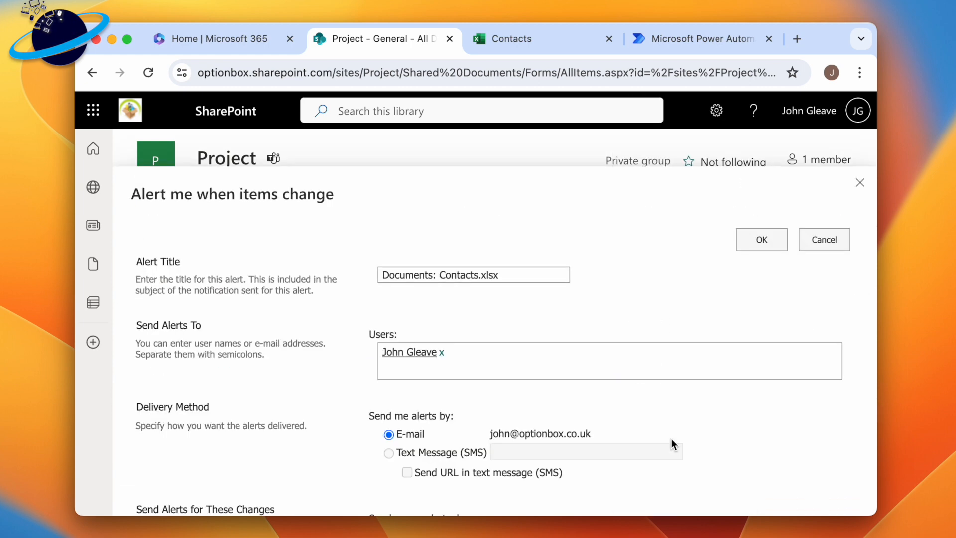
Step: Add a colleague as a second alert recipient and save the alert with e-mail delivery, any changes and immediate notification
type("jack")
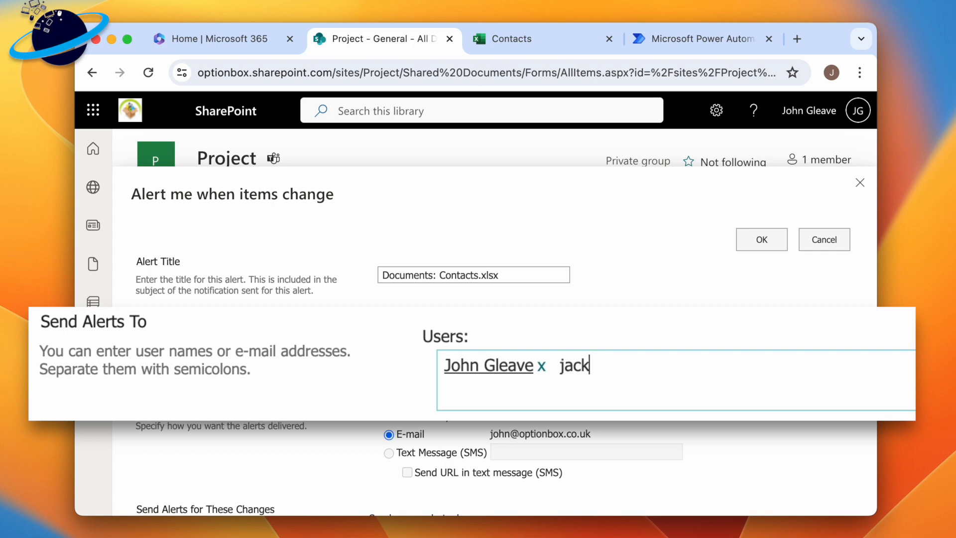
left_click(579, 467)
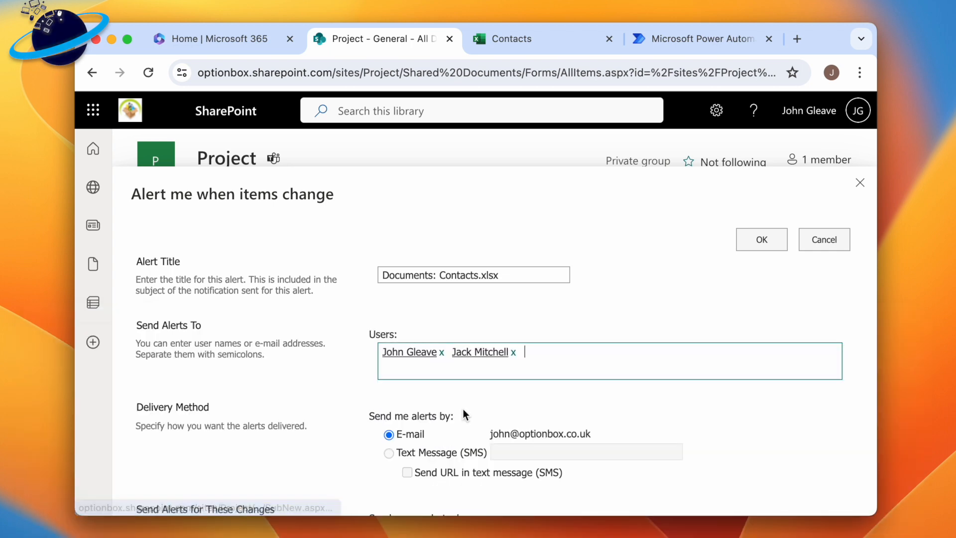
scroll(463, 409, "down", 3)
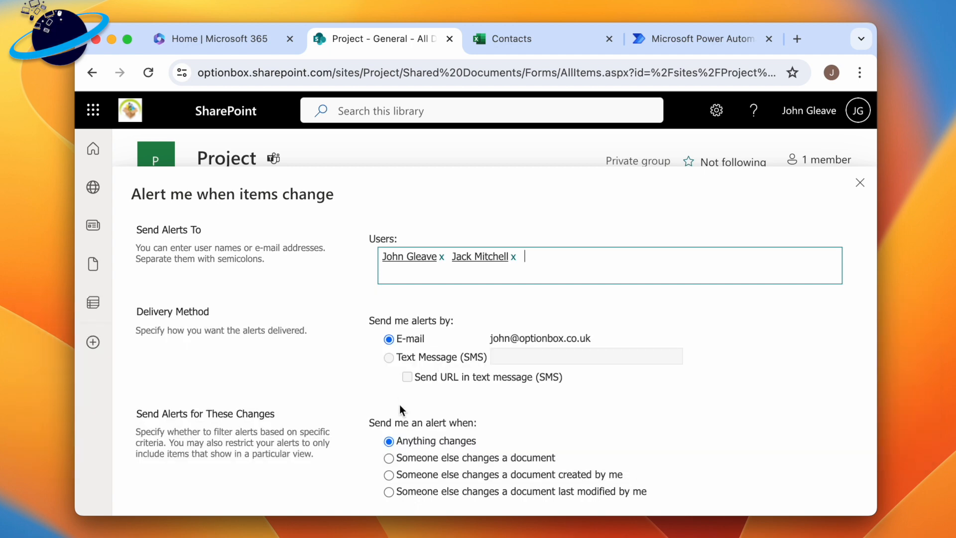
scroll(399, 406, "down", 3)
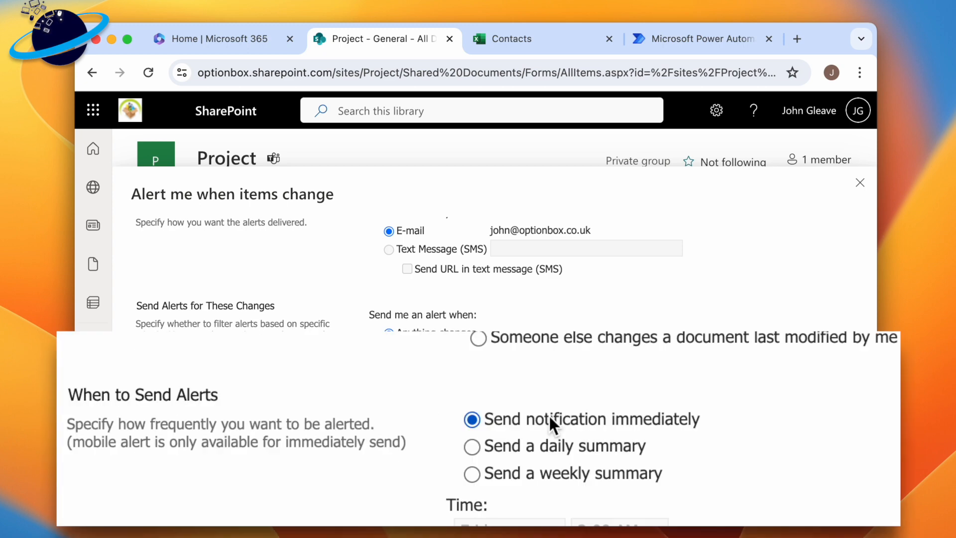
scroll(549, 415, "down", 1)
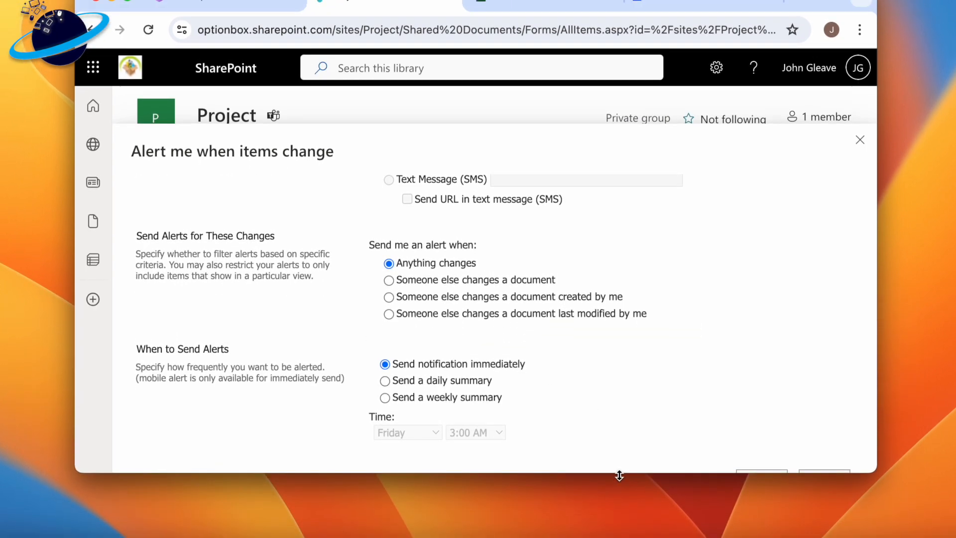
left_click_drag(620, 502, 622, 518)
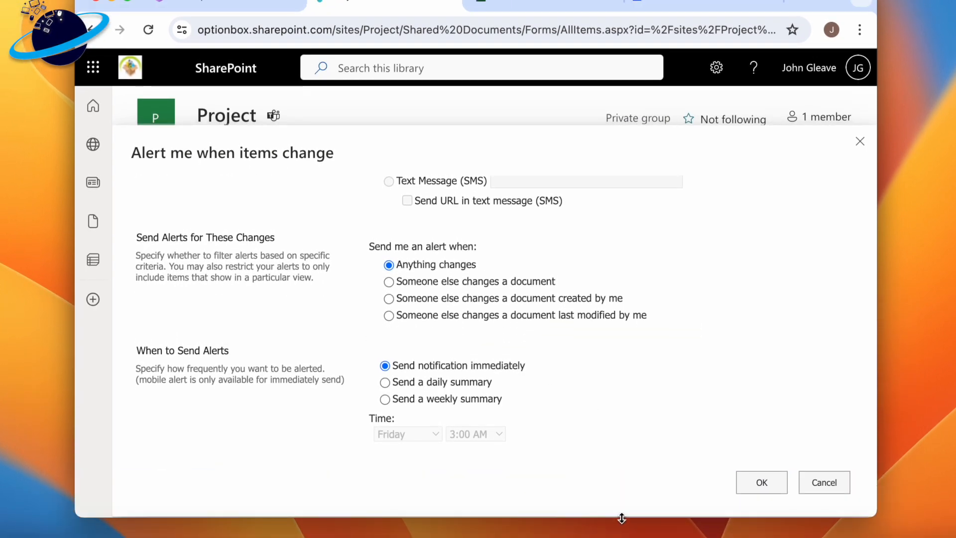
left_click(769, 490)
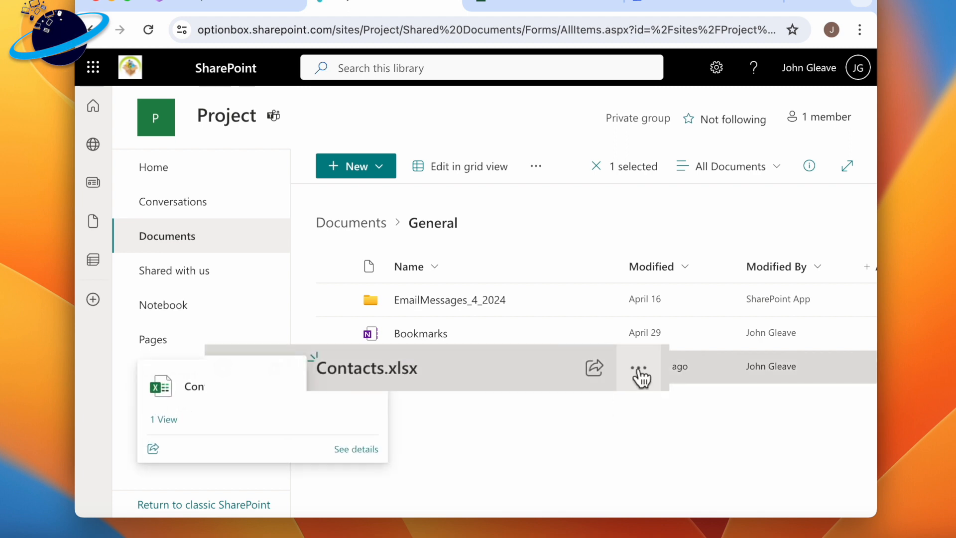
Step: Start creating an automation rule from the Contacts.xlsx file's options
left_click(599, 368)
mouse_move(717, 261)
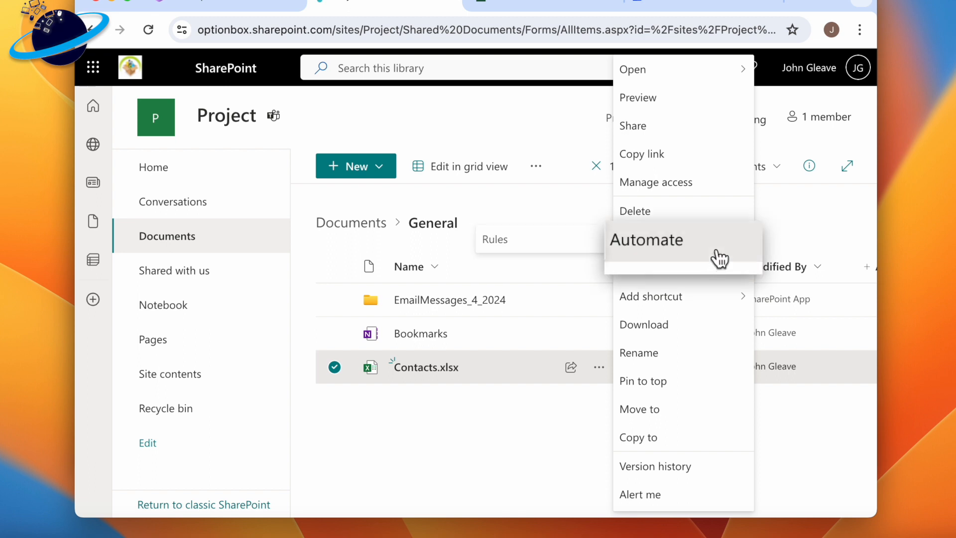
mouse_move(603, 280)
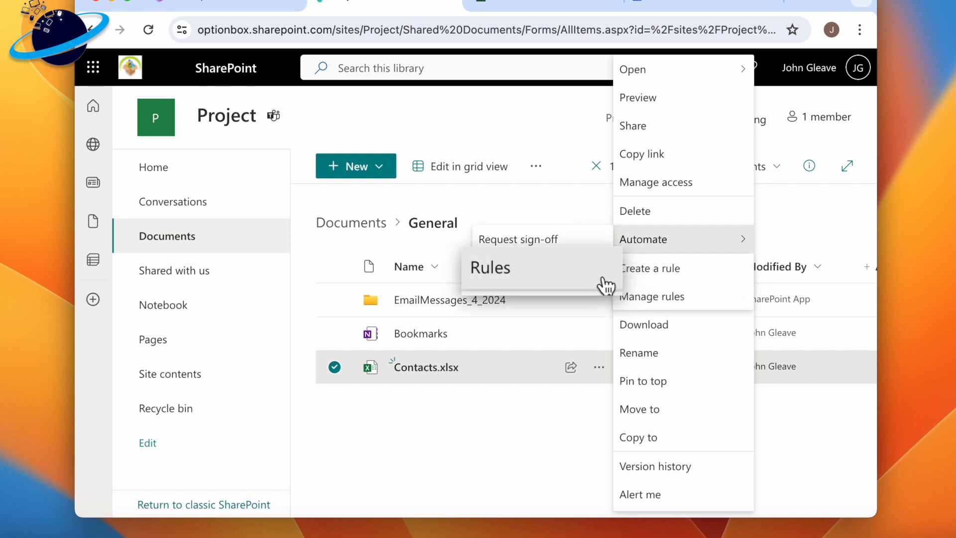
left_click(738, 274)
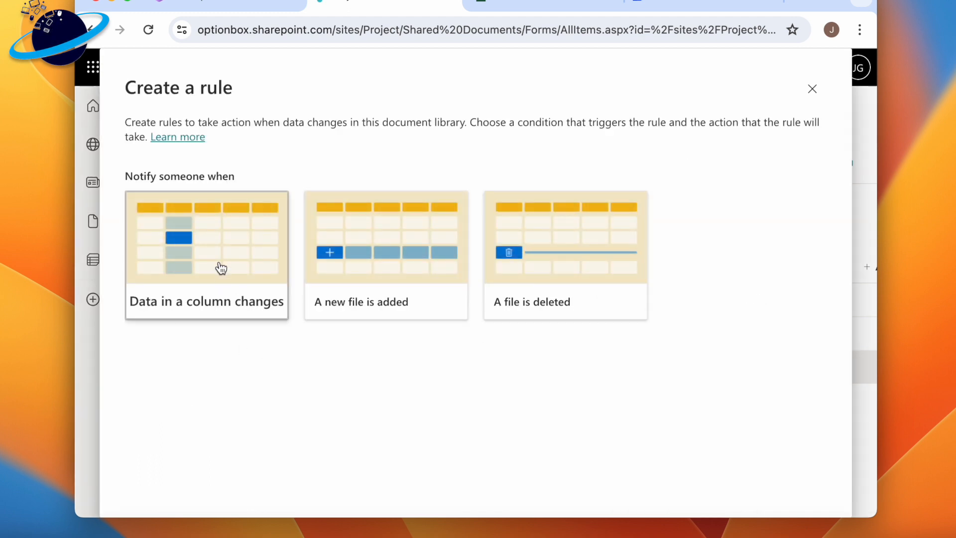
Step: Set up a rule for when a new file is added, with the site user as the email recipient
left_click(393, 271)
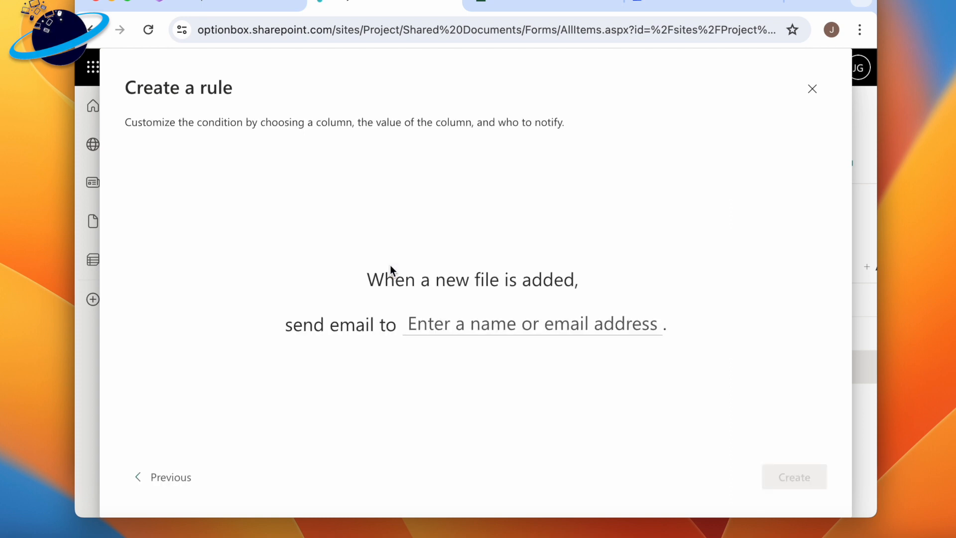
left_click(462, 322)
type("john")
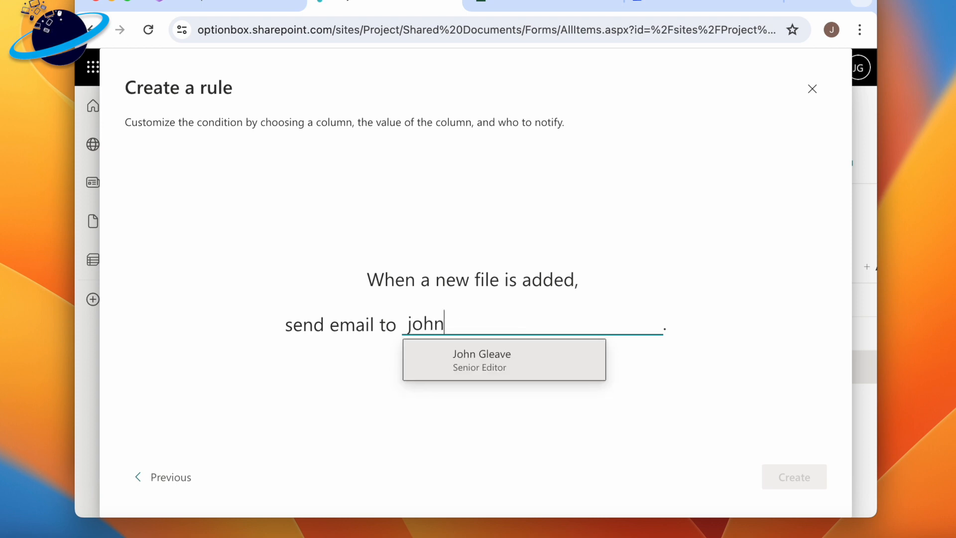
left_click(473, 353)
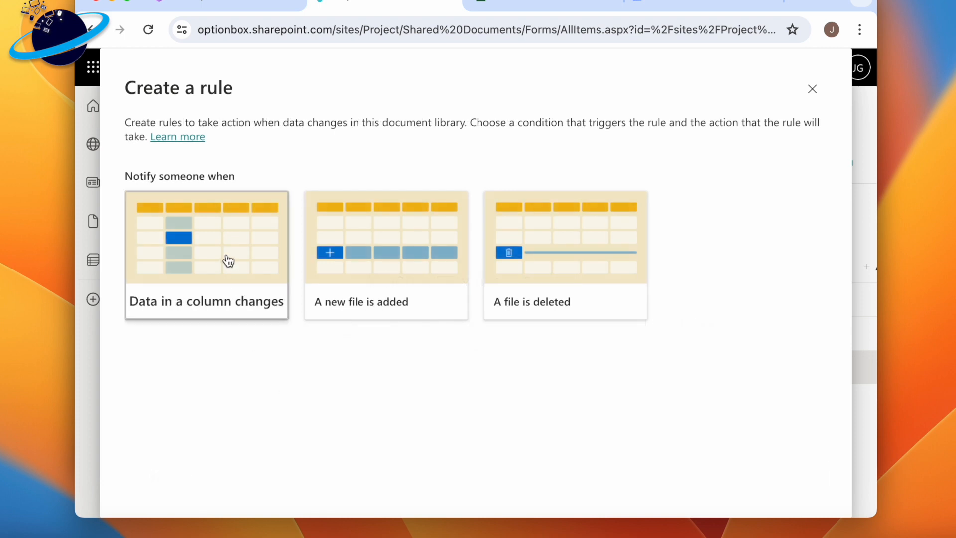
Step: Set up a column-change rule that emails the site user when Content Type changes to anything
left_click(228, 260)
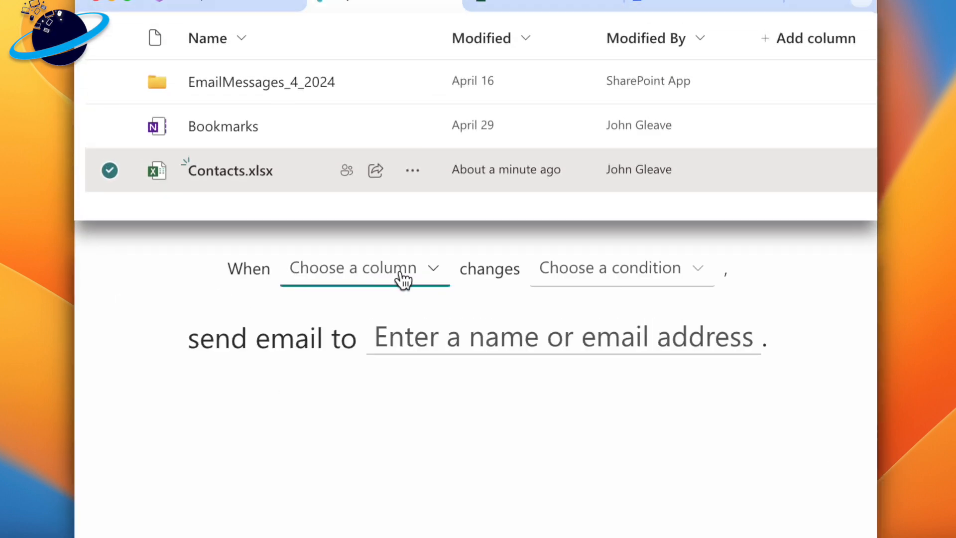
left_click(427, 283)
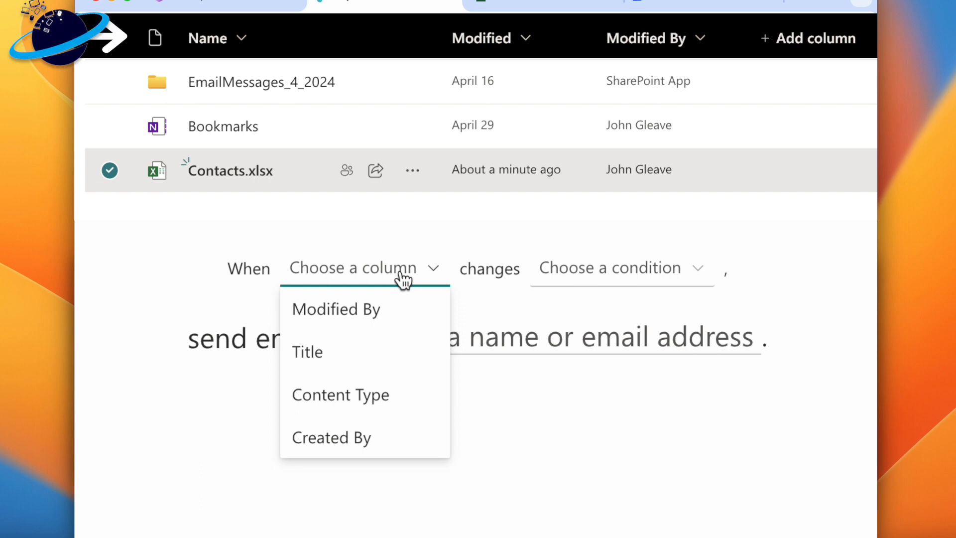
left_click(394, 398)
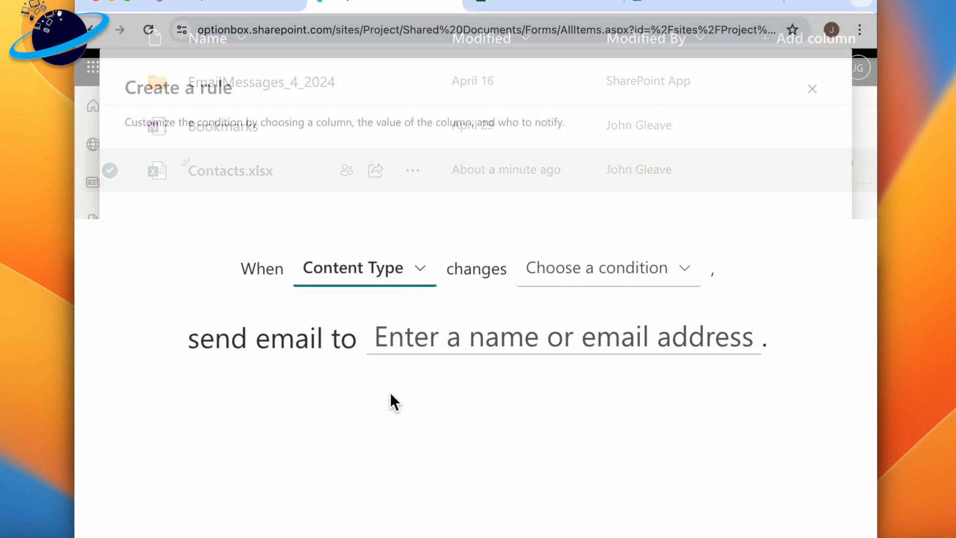
left_click(642, 280)
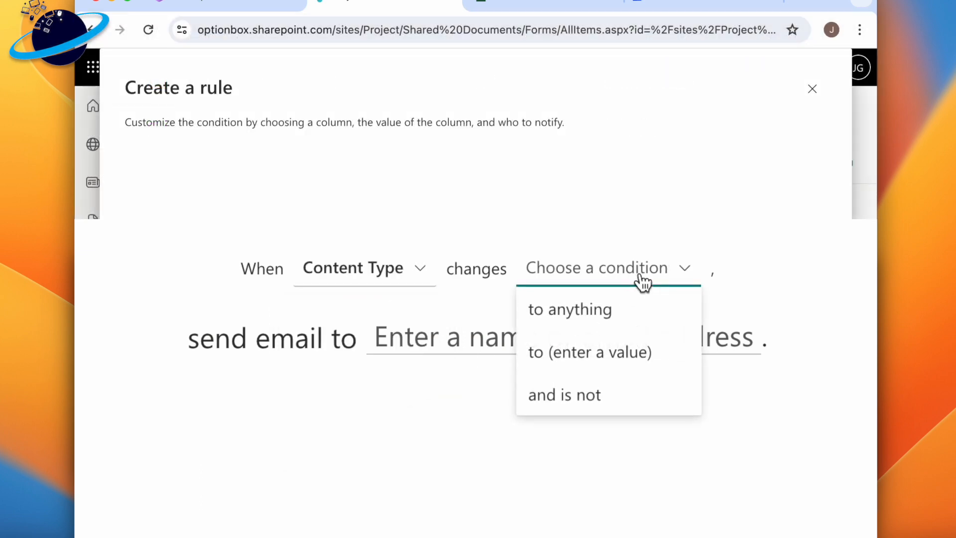
left_click(645, 312)
left_click(608, 341)
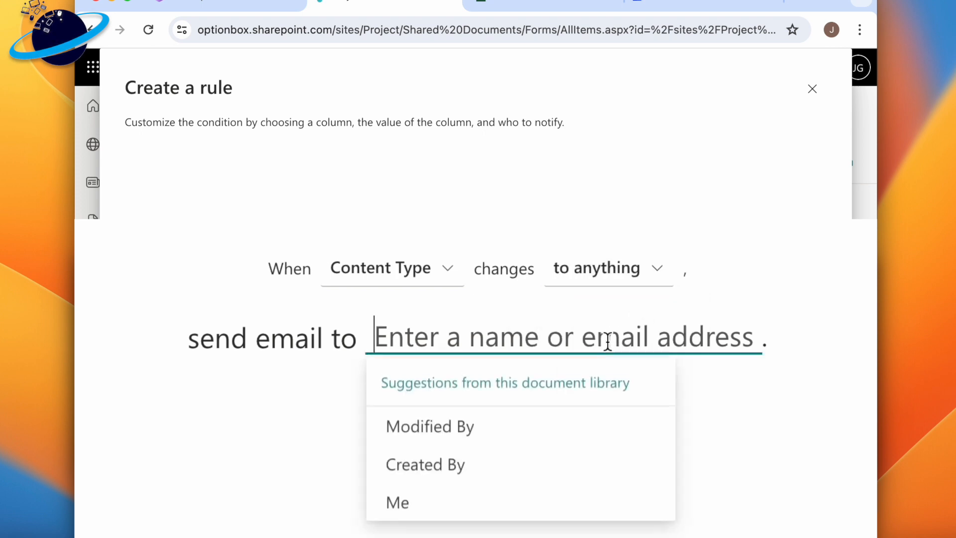
type("john")
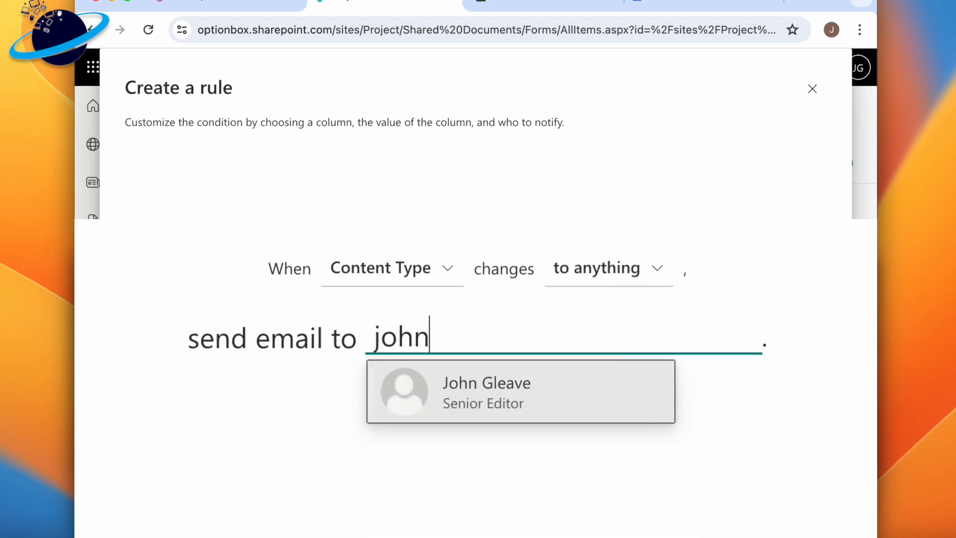
left_click(599, 384)
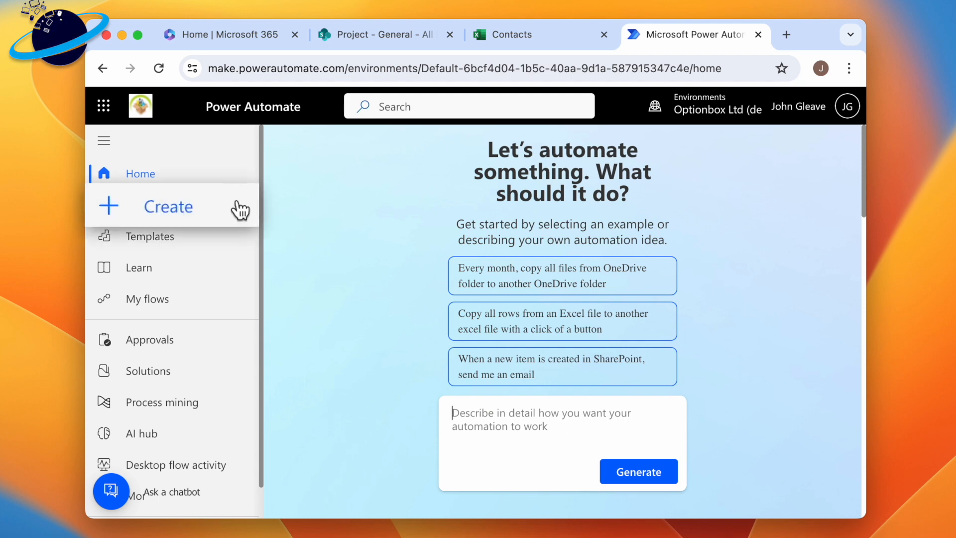
Step: Start an automated cloud flow in Power Automate and name it "SharePoint Update"
left_click(240, 210)
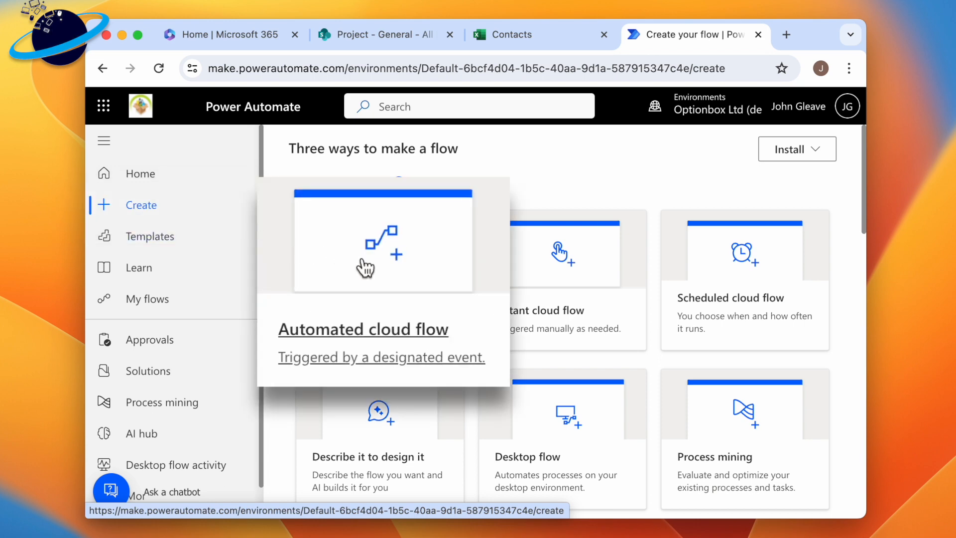
left_click(366, 268)
left_click(365, 347)
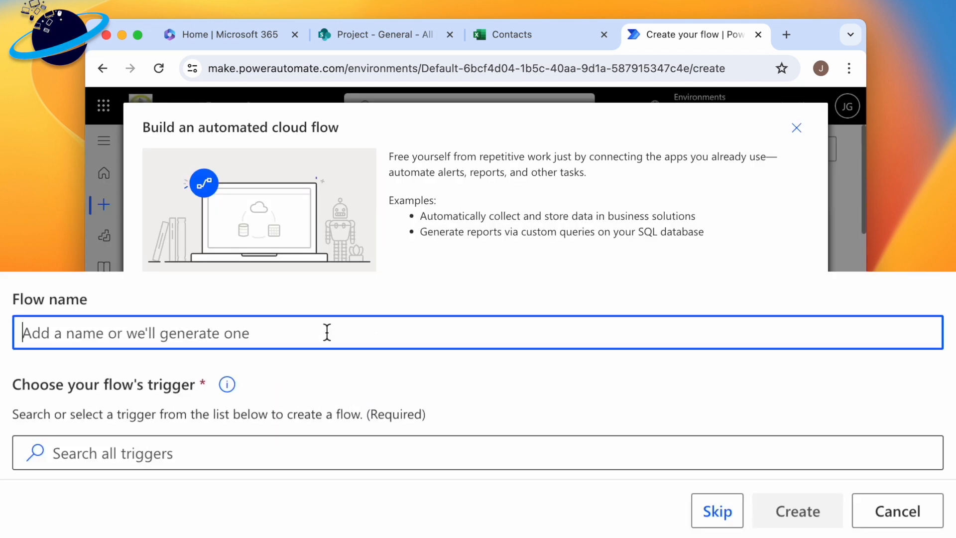
type("SharePoint")
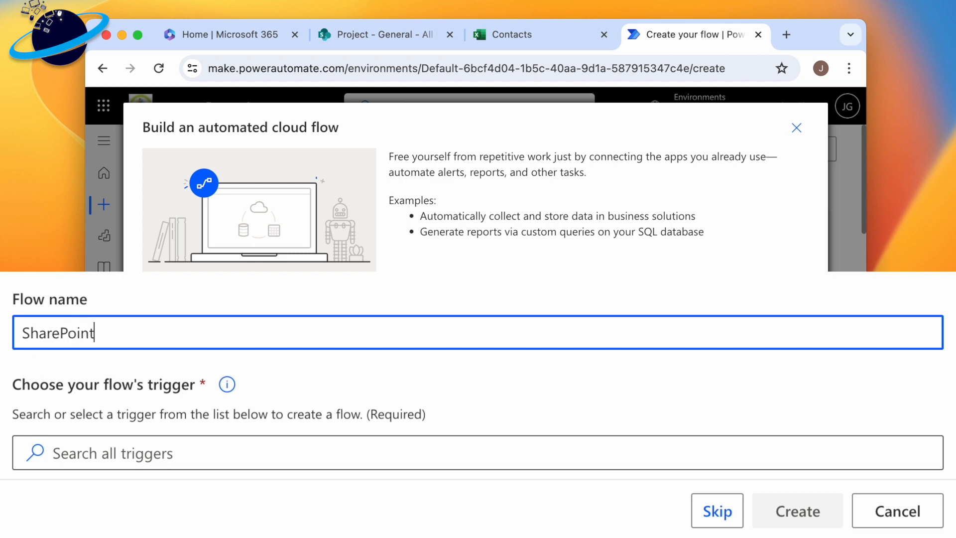
type(" Update")
Step: Find the SharePoint trigger "When an item or a file is modified" by searching for "modified", and create the flow with it
scroll(376, 374, "down", 3)
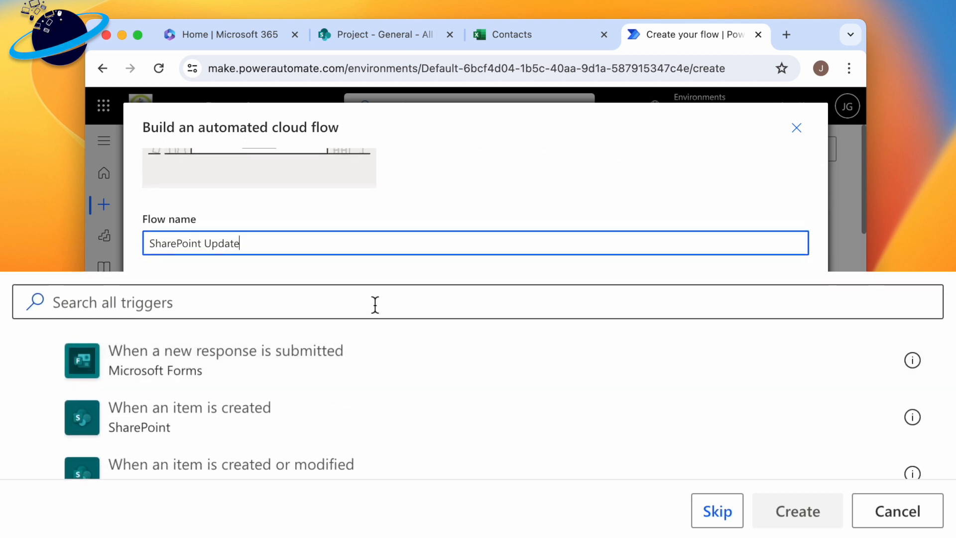
left_click(376, 304)
type("modified")
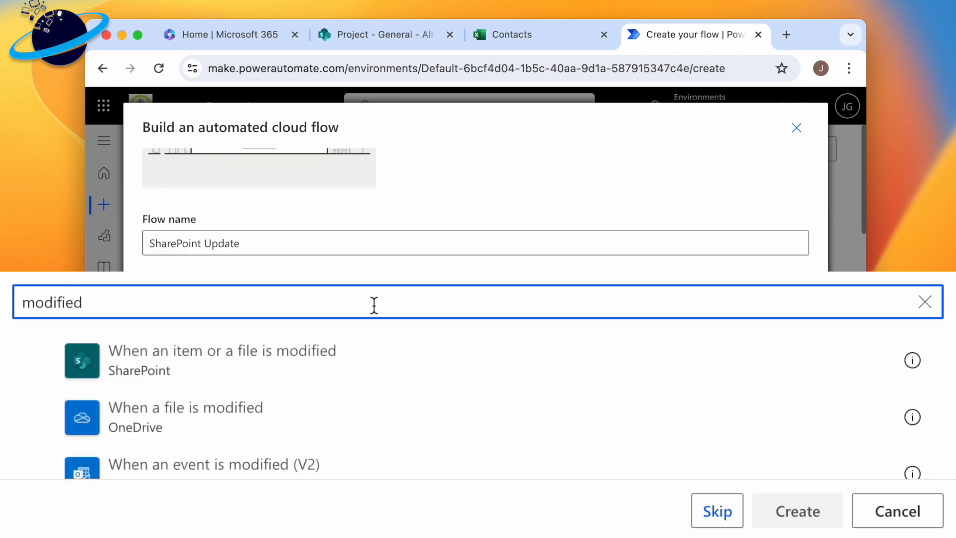
left_click(239, 374)
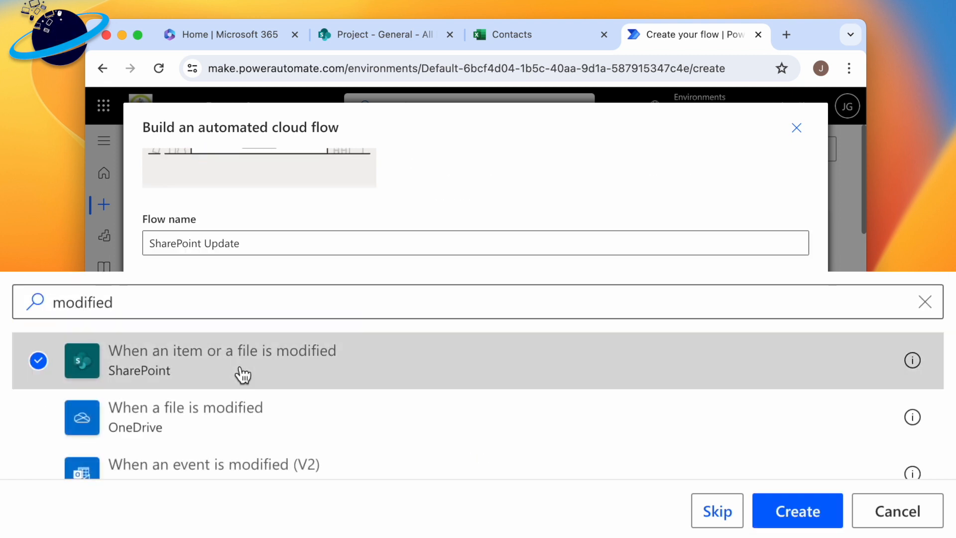
left_click(775, 525)
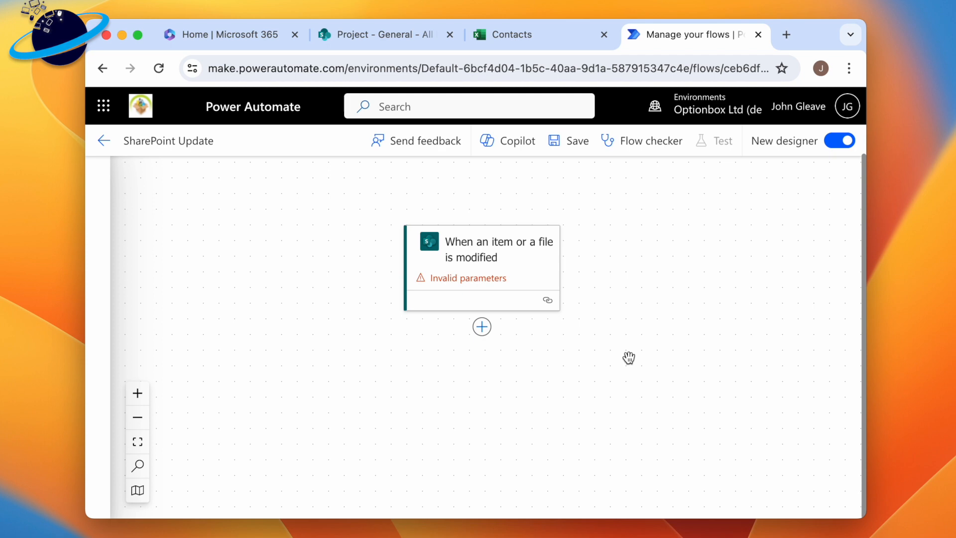
Step: Configure the file-modified trigger to watch the Documents library on the Project site
left_click(509, 280)
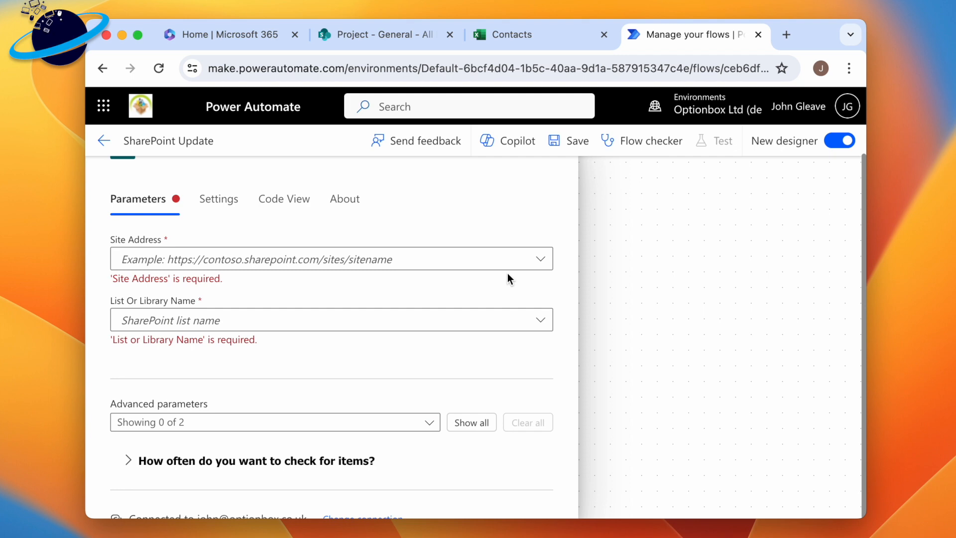
left_click(289, 259)
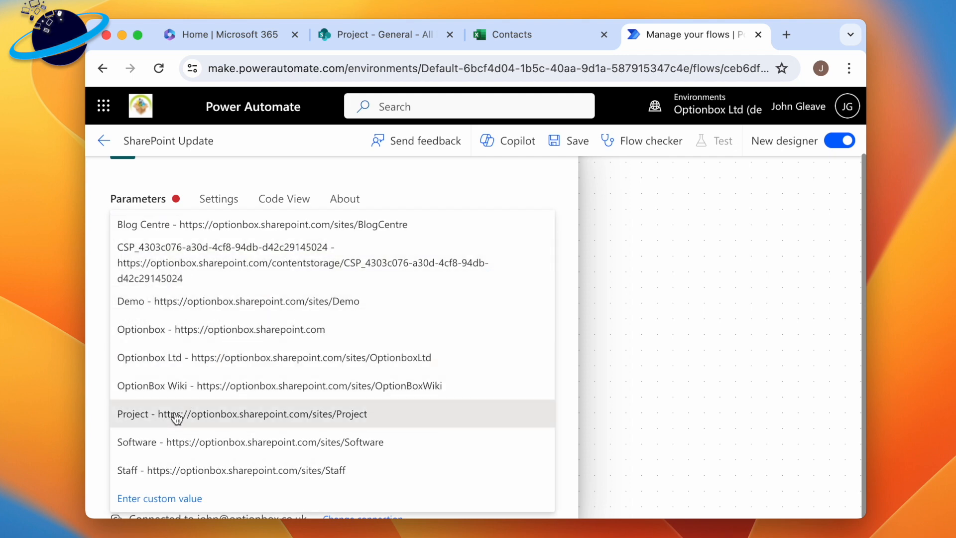
left_click(209, 417)
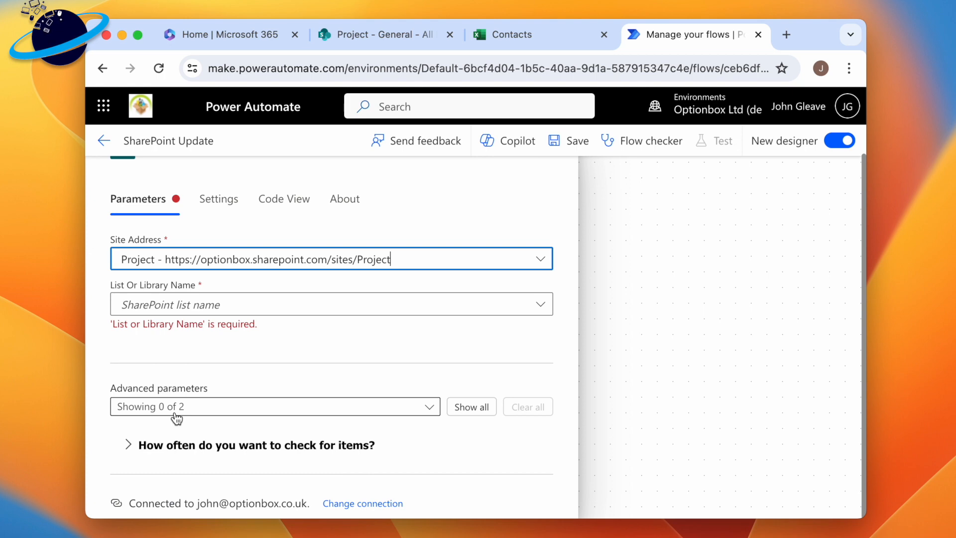
left_click(197, 310)
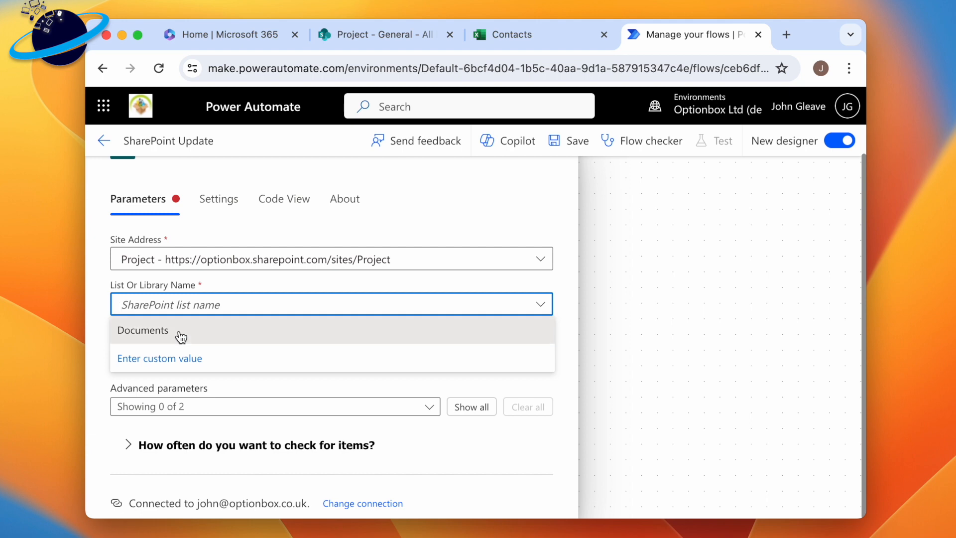
left_click(180, 334)
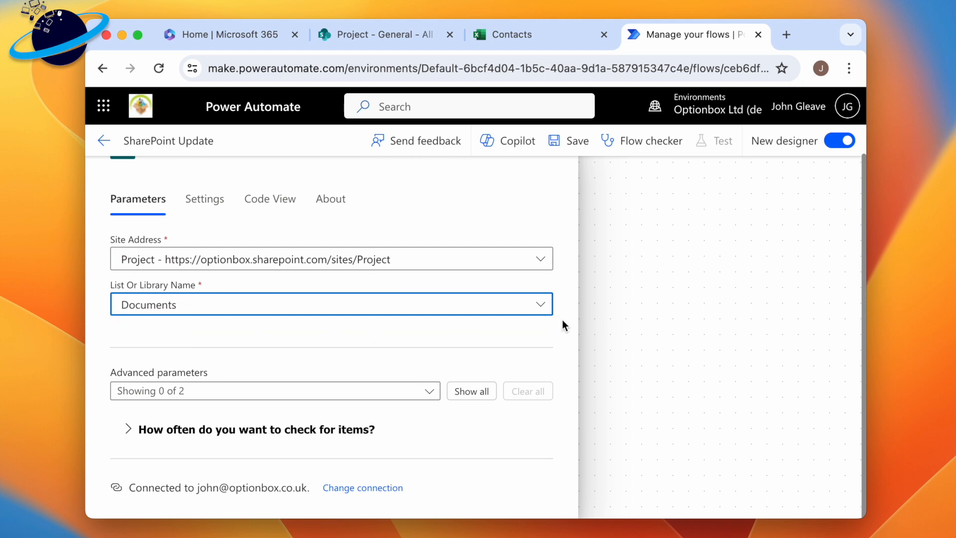
left_click(599, 319)
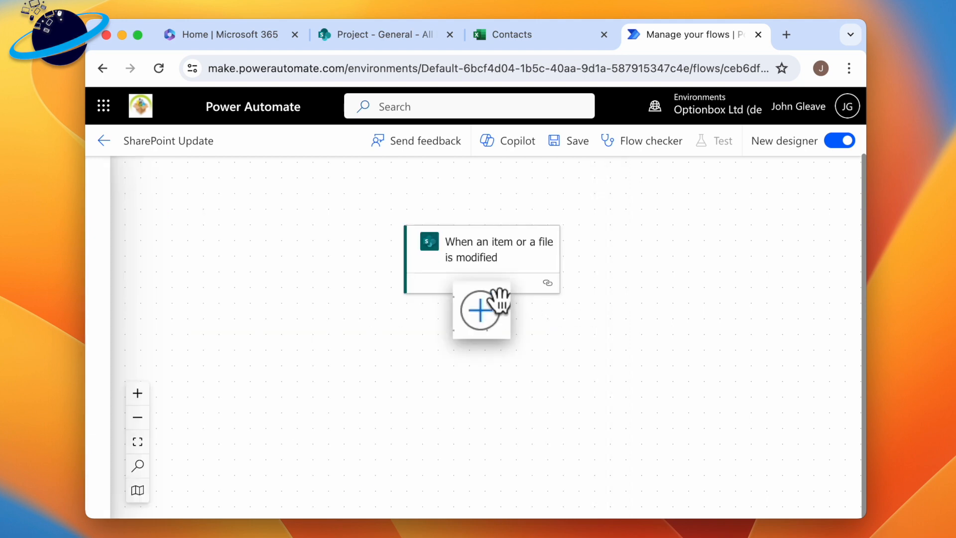
Step: Add the Microsoft Teams action "Post message in a chat or channel" below the trigger, finding it by searching for "chat"
left_click(483, 310)
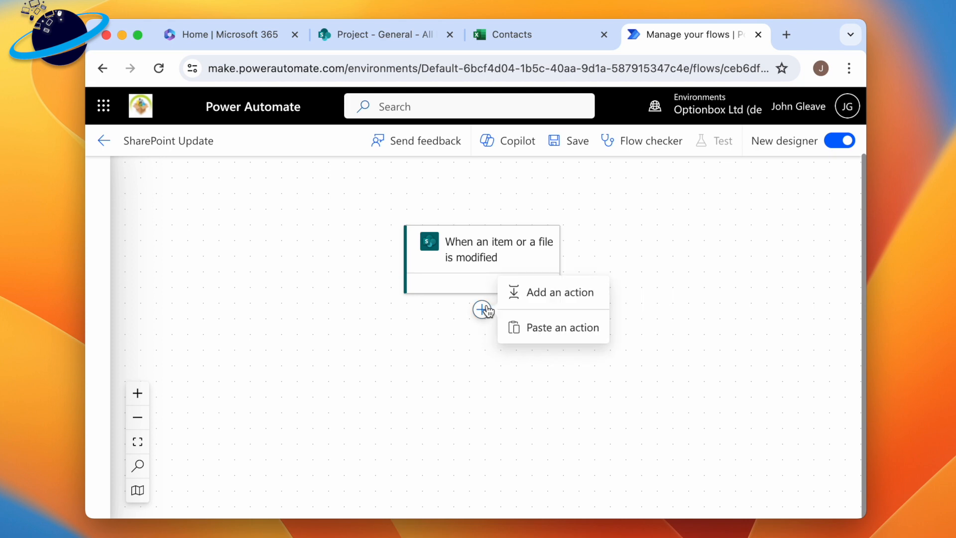
left_click(516, 299)
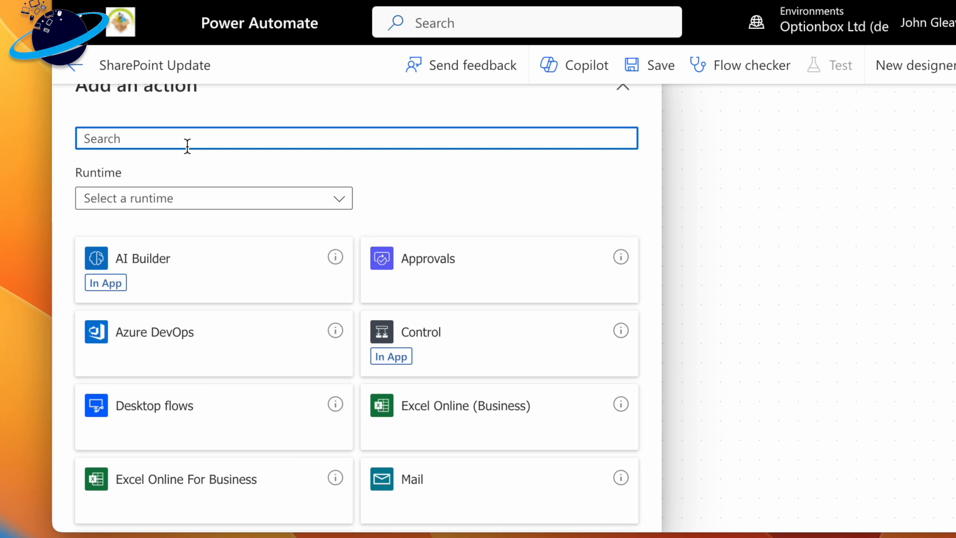
type("chat")
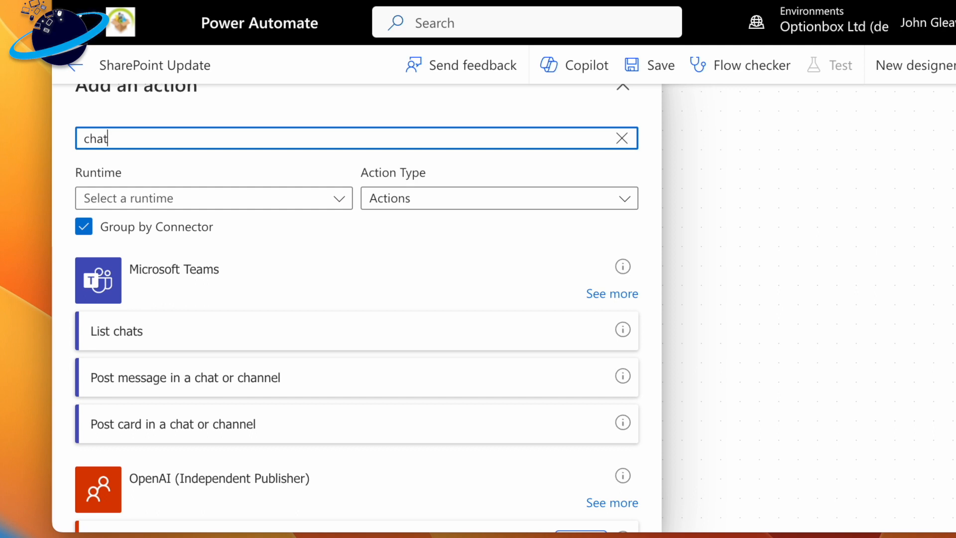
left_click(216, 379)
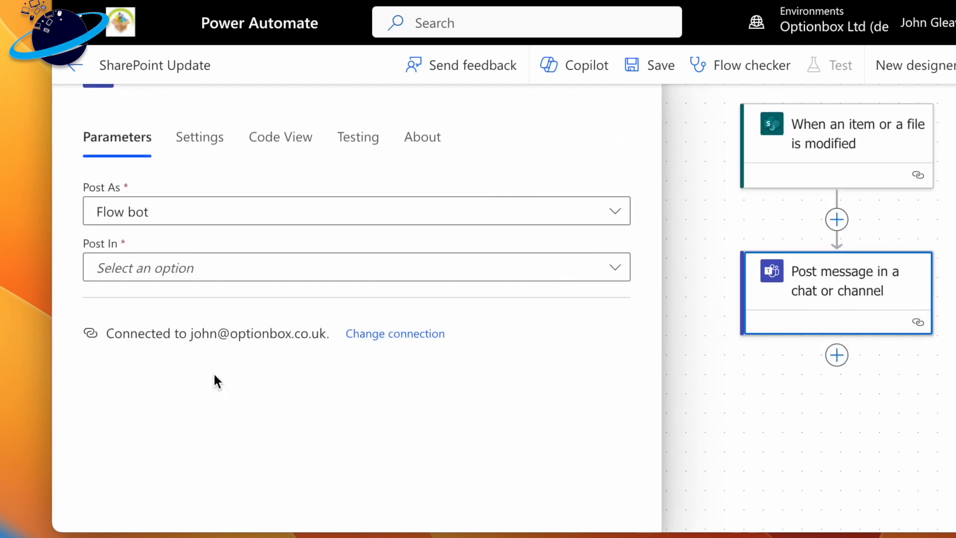
Step: Set the Teams message to post in a channel, using the Project team and its General channel
left_click(242, 270)
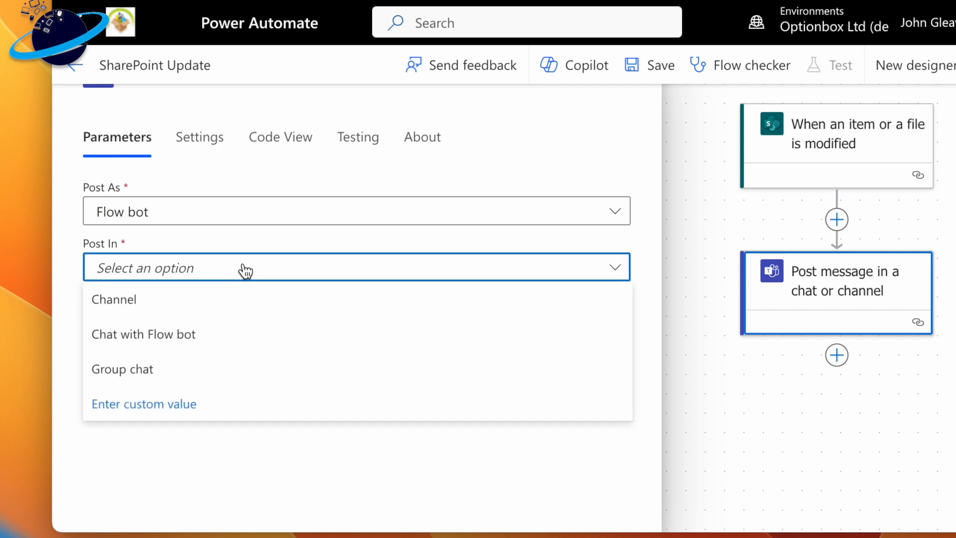
left_click(170, 302)
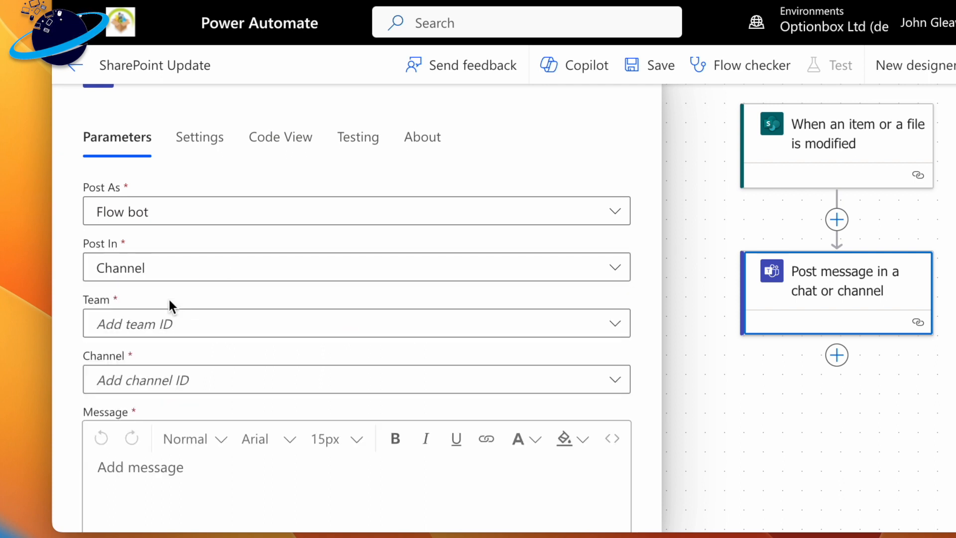
left_click(173, 327)
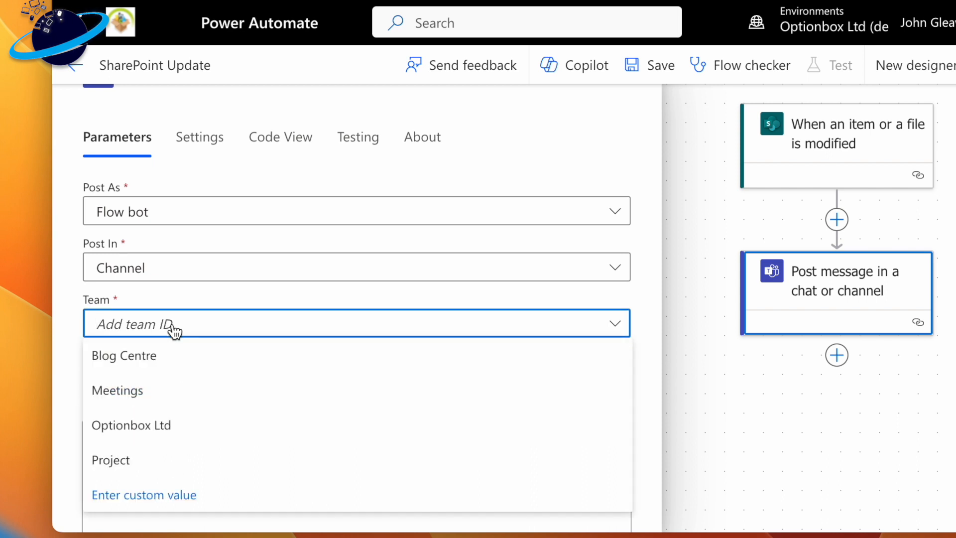
left_click(144, 467)
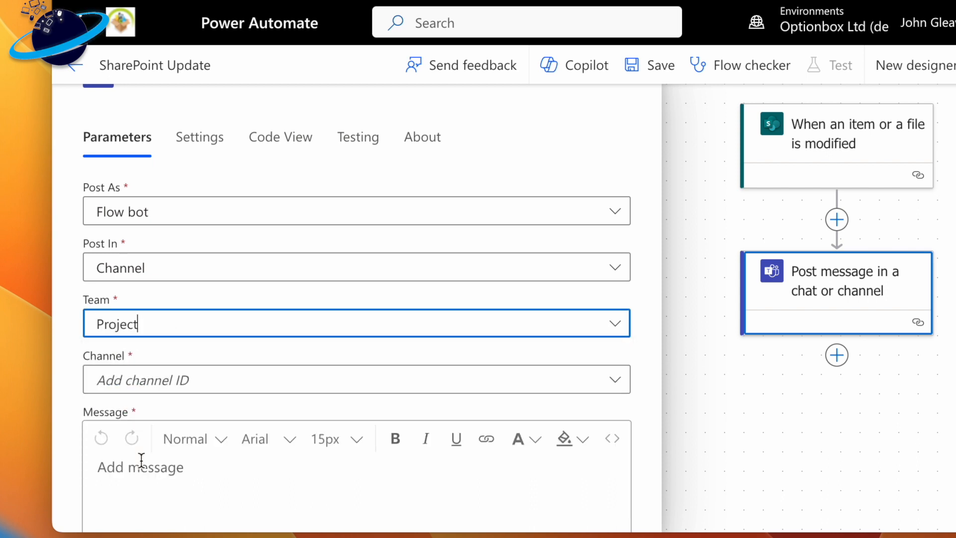
left_click(154, 384)
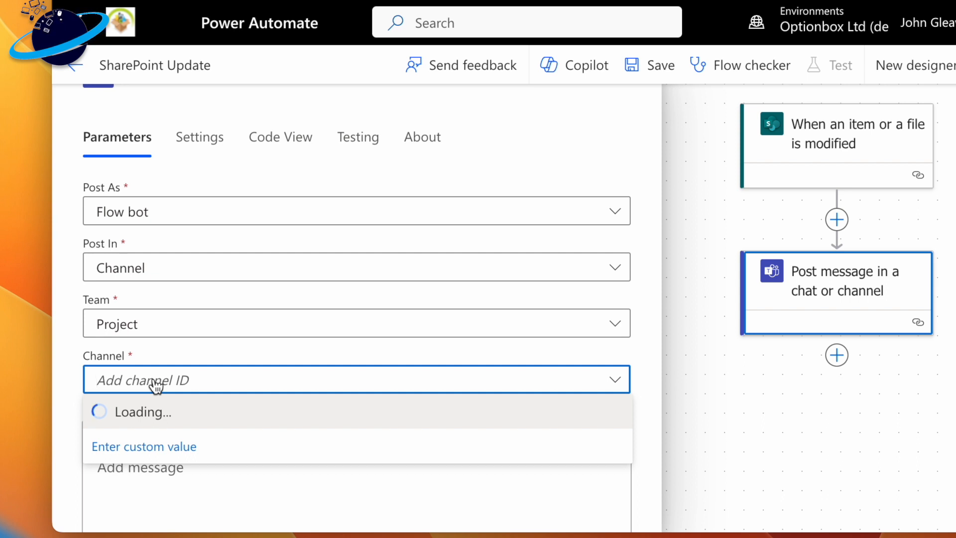
left_click(145, 288)
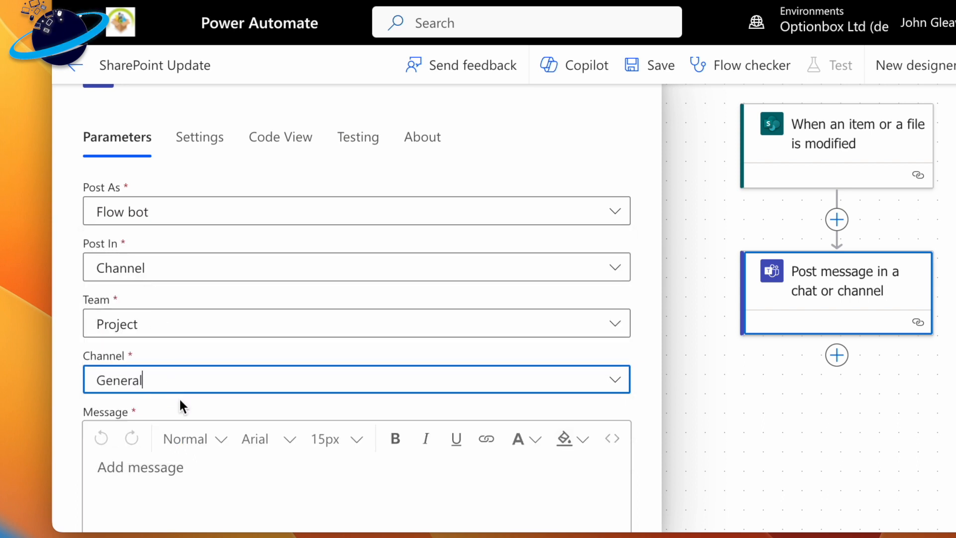
Step: Write "File has been updated by" as the message text of the Teams post
scroll(184, 416, "down", 2)
left_click(183, 411)
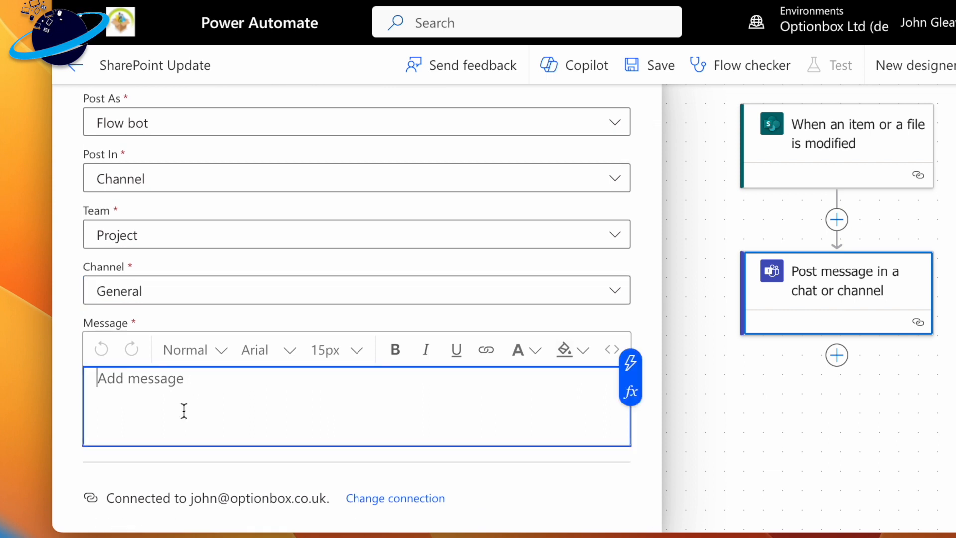
type("File")
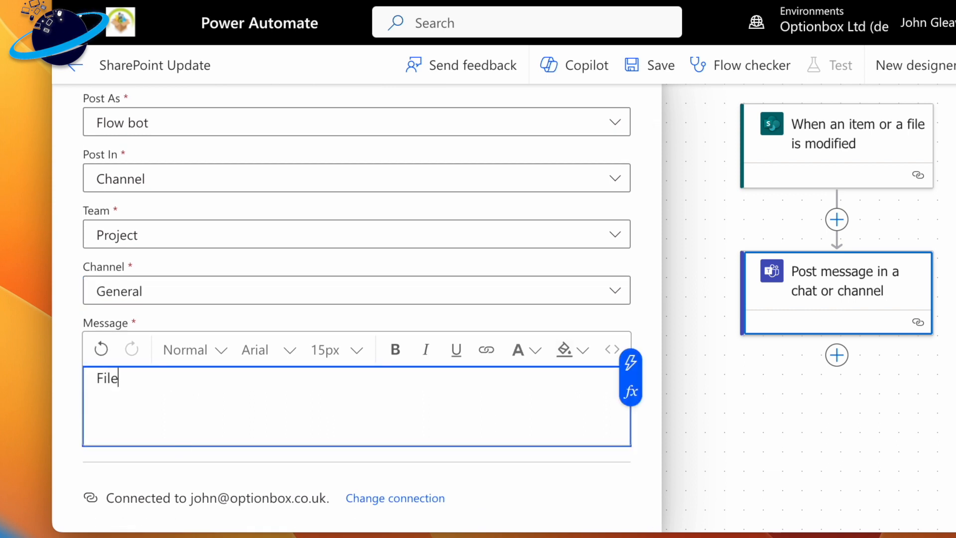
type(" has been updated by")
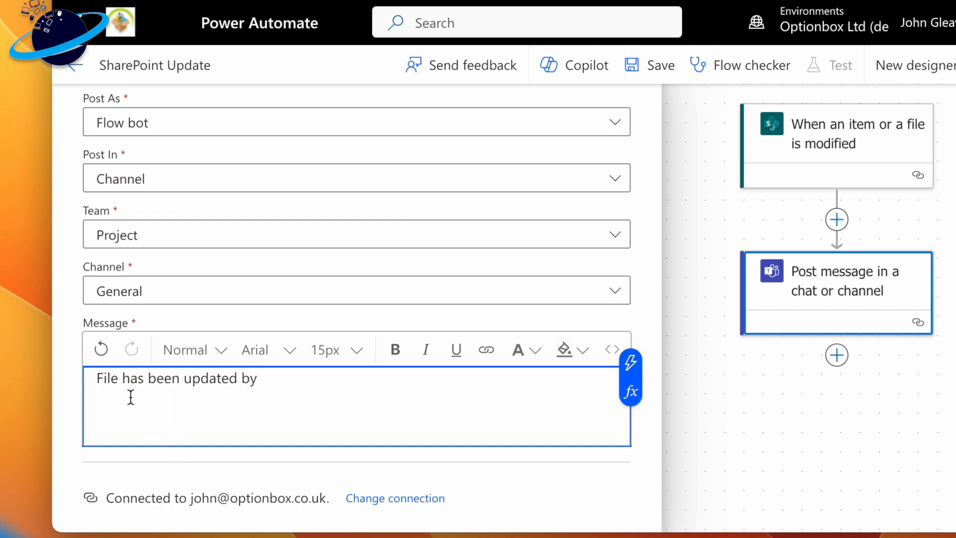
Step: Insert the trigger's "File name with extension" dynamic value after the word "File" in the message
left_click(119, 378)
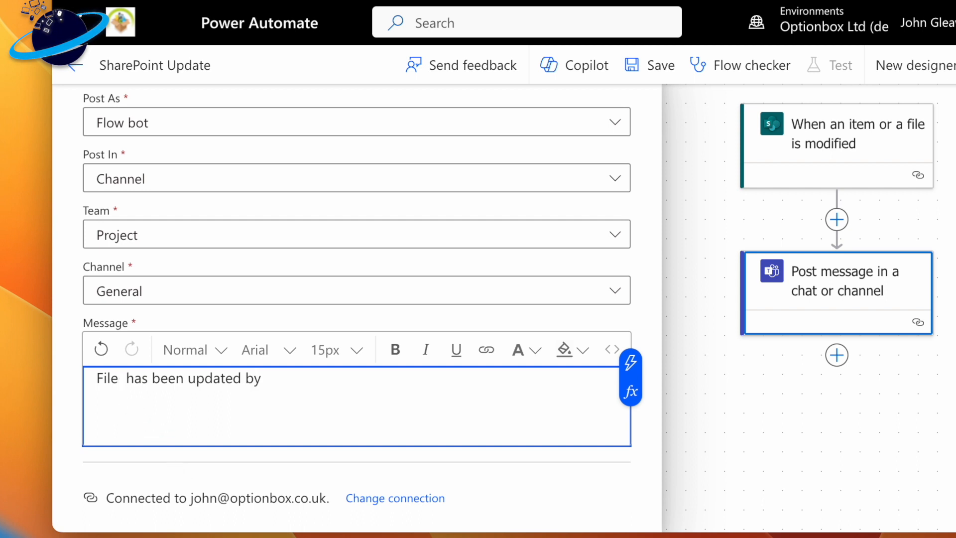
left_click(630, 371)
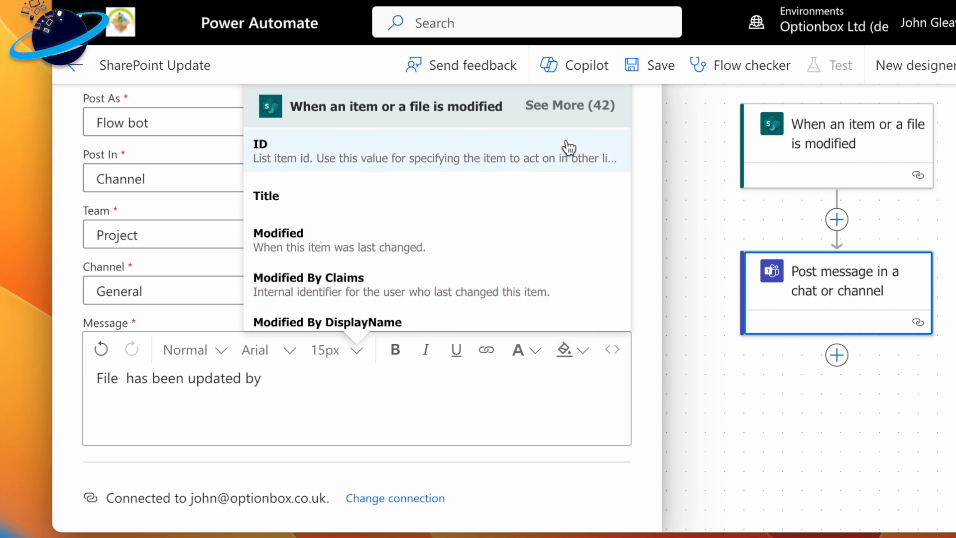
left_click(564, 113)
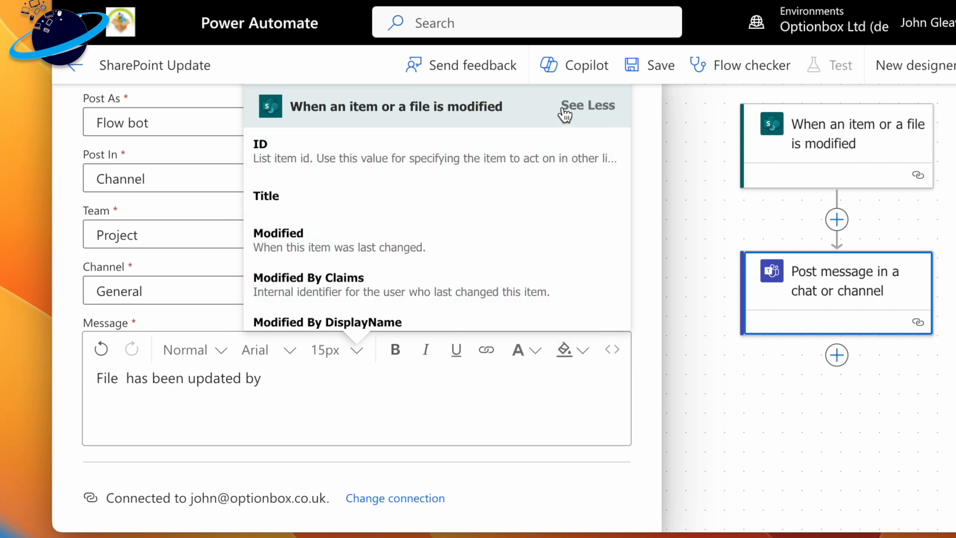
scroll(449, 234, "down", 3)
scroll(452, 234, "down", 12)
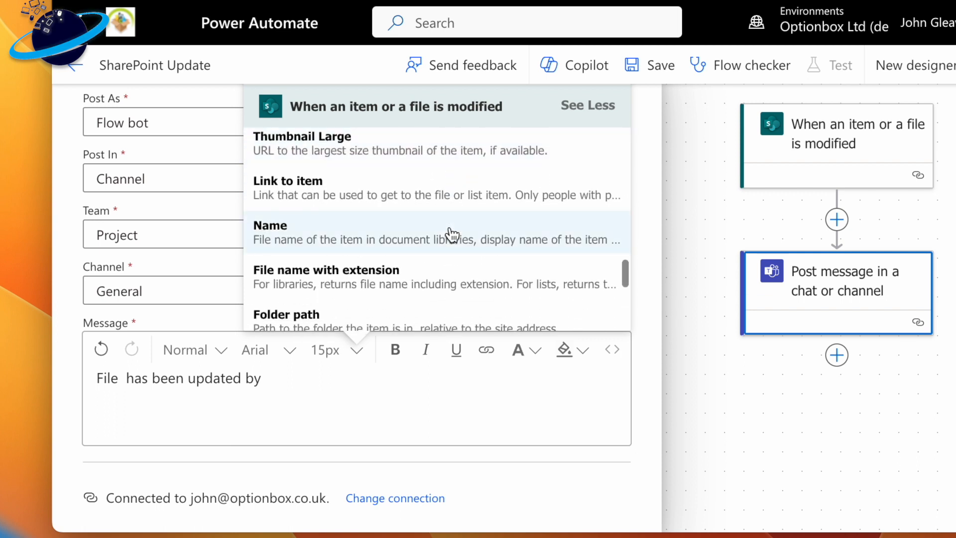
left_click(369, 278)
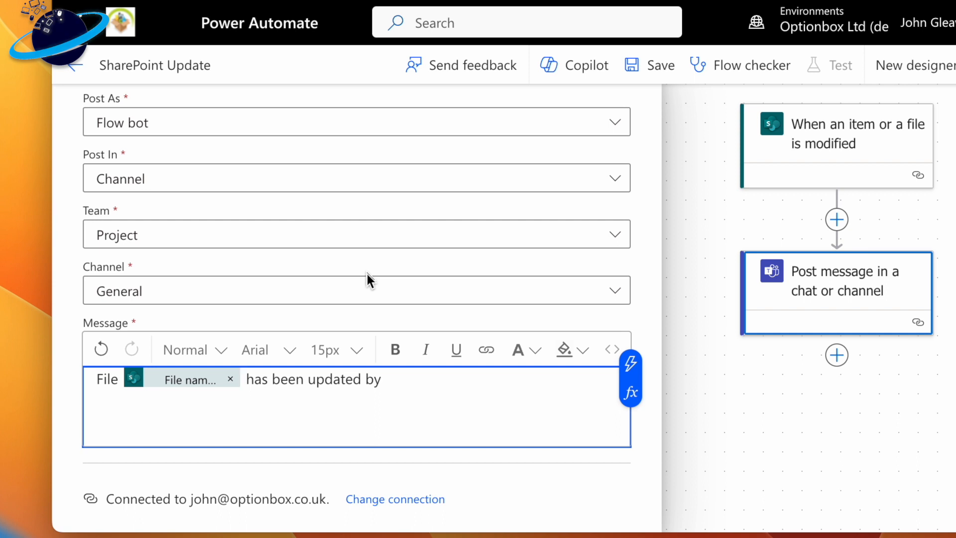
Step: Insert the trigger's "Modified By DisplayName" dynamic value at the end of the message sentence
left_click(390, 377)
left_click(632, 365)
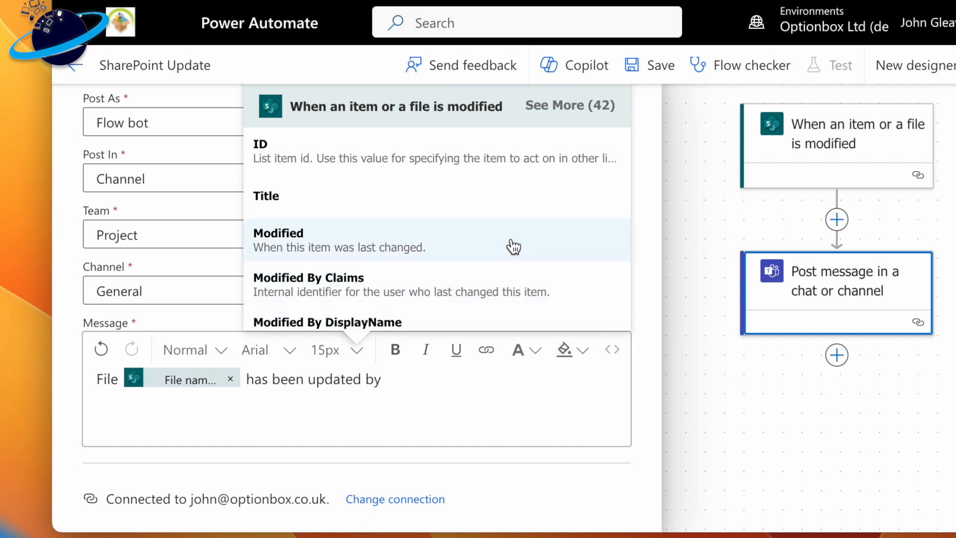
scroll(513, 246, "down", 1)
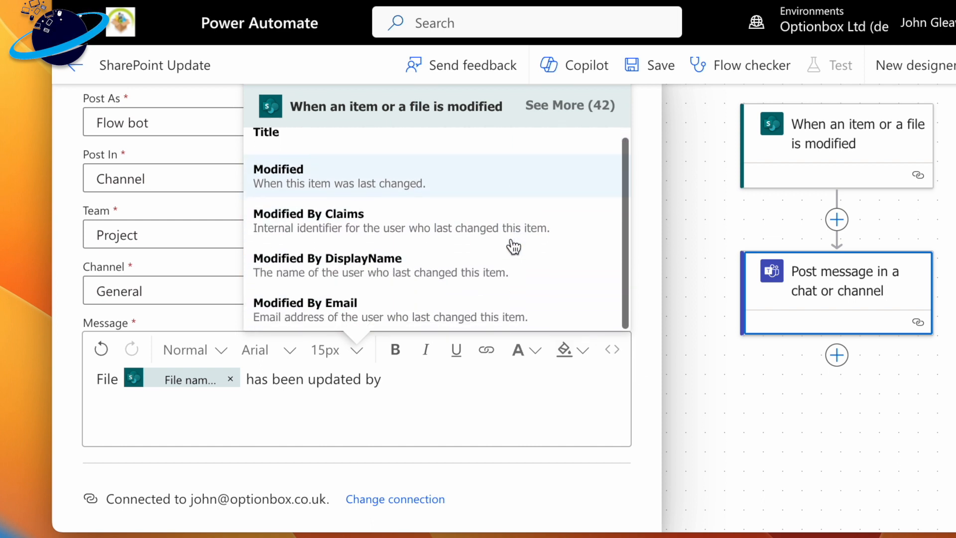
left_click(397, 259)
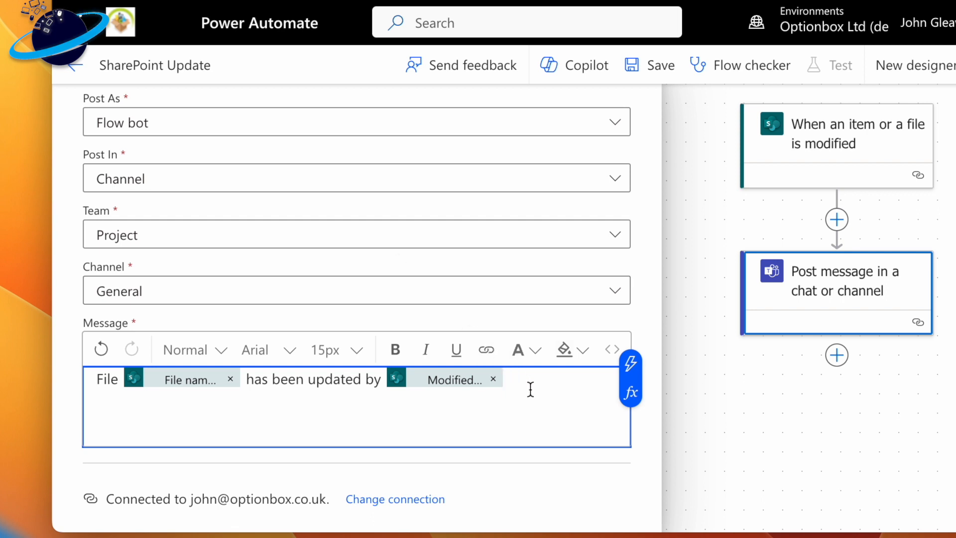
Step: Leave a blank line below the message sentence and insert the trigger's "Link to item" dynamic value there
key("Return")
key("Return")
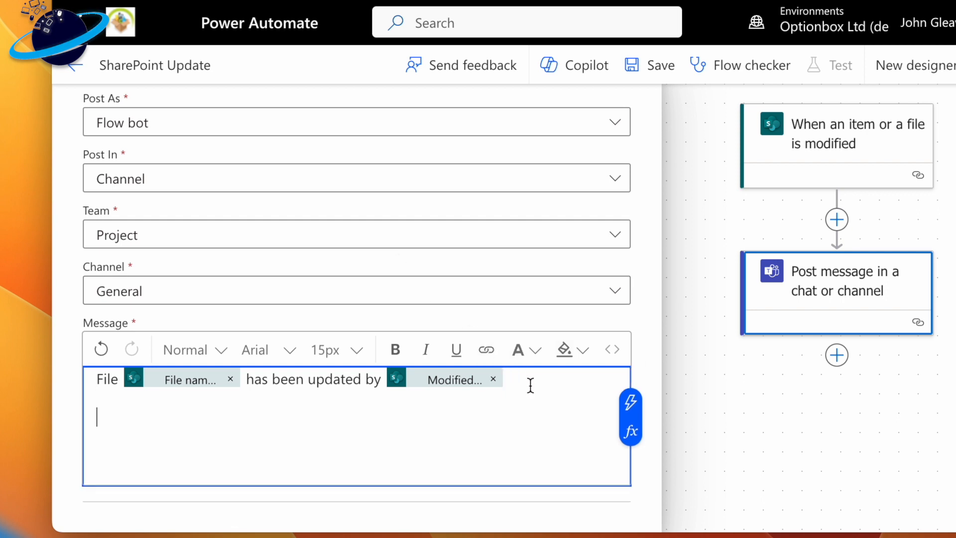
left_click(630, 403)
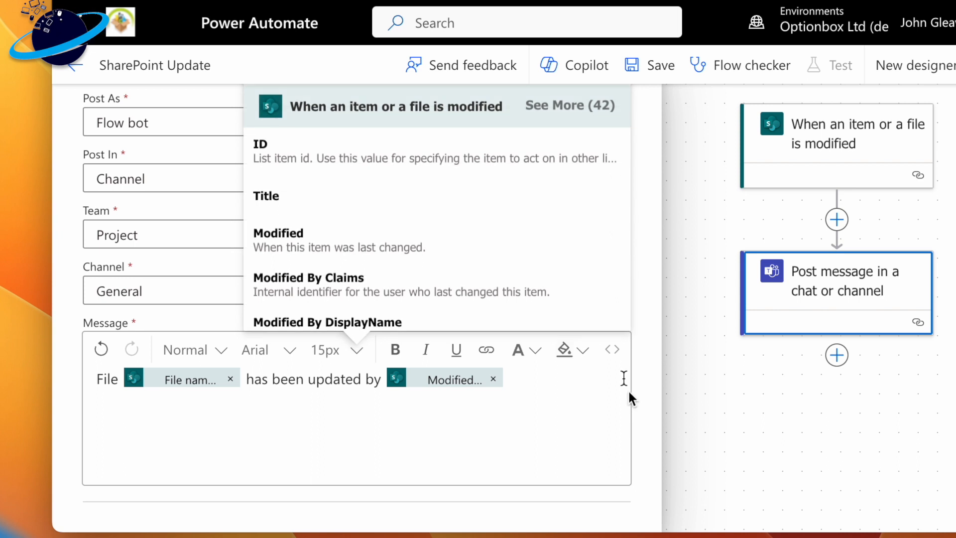
left_click(558, 109)
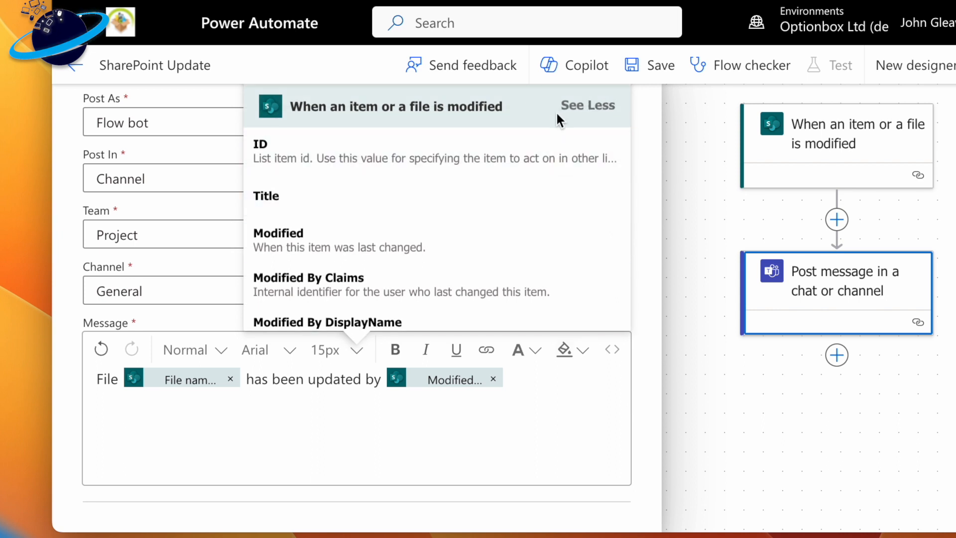
scroll(476, 239, "down", 6)
scroll(477, 238, "down", 10)
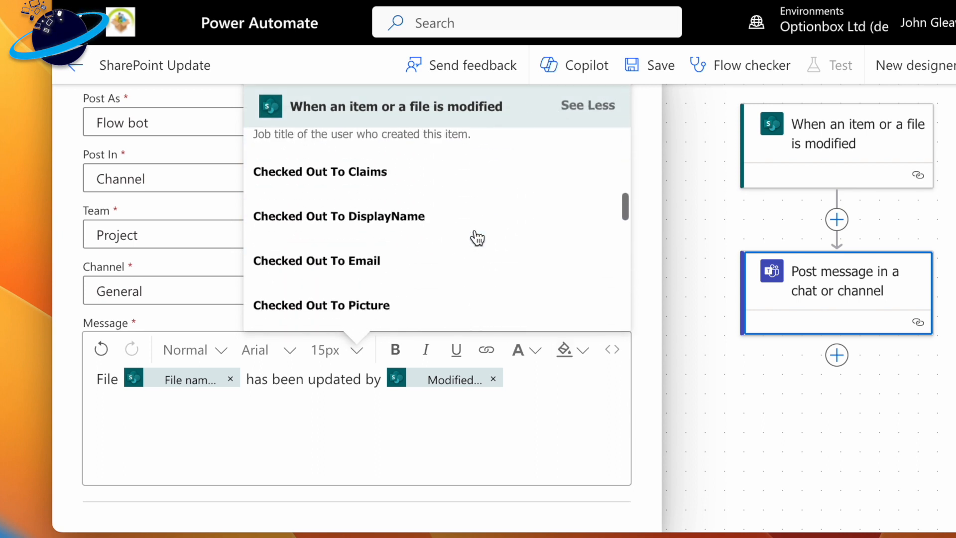
scroll(476, 237, "down", 3)
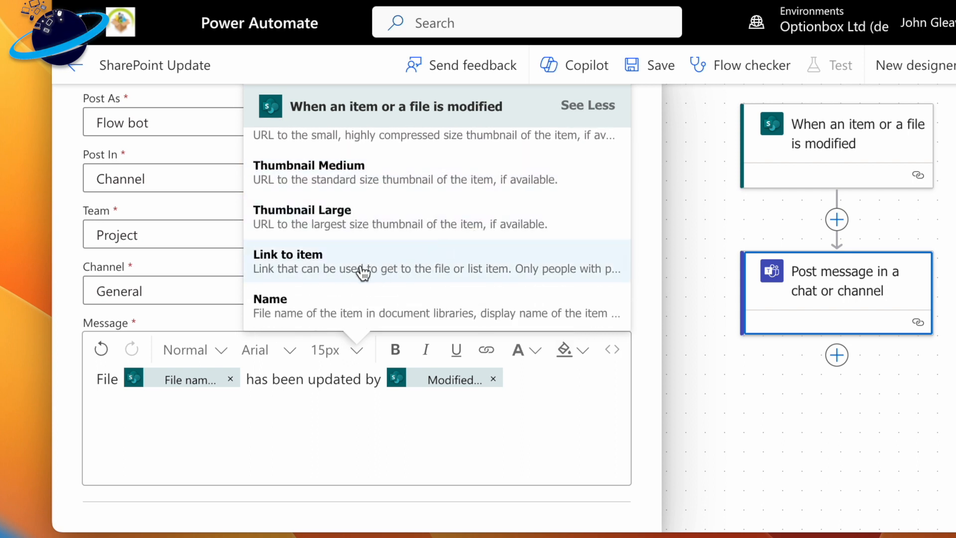
left_click(362, 271)
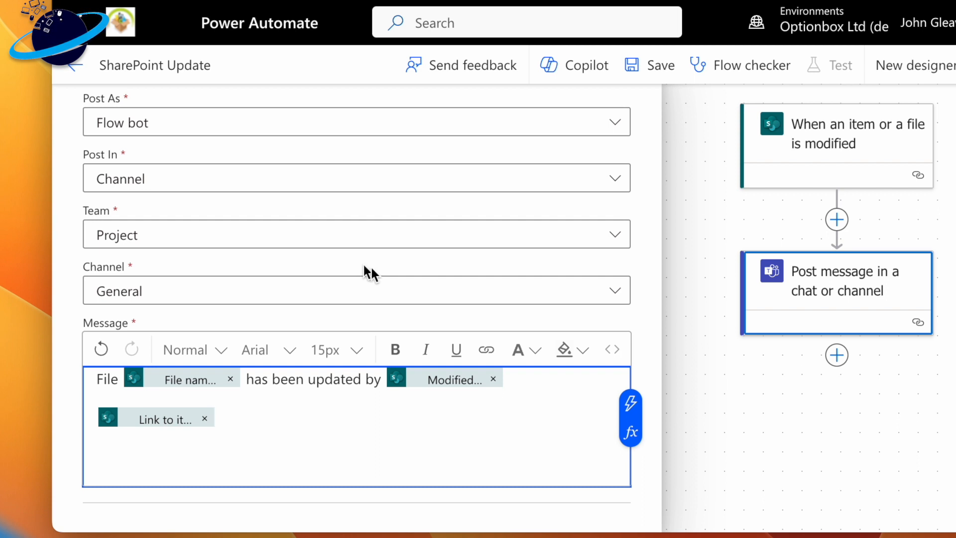
Step: Show the Teams message as HTML code and wrap the file name dynamic value in <b> and </b> tags
left_click(613, 349)
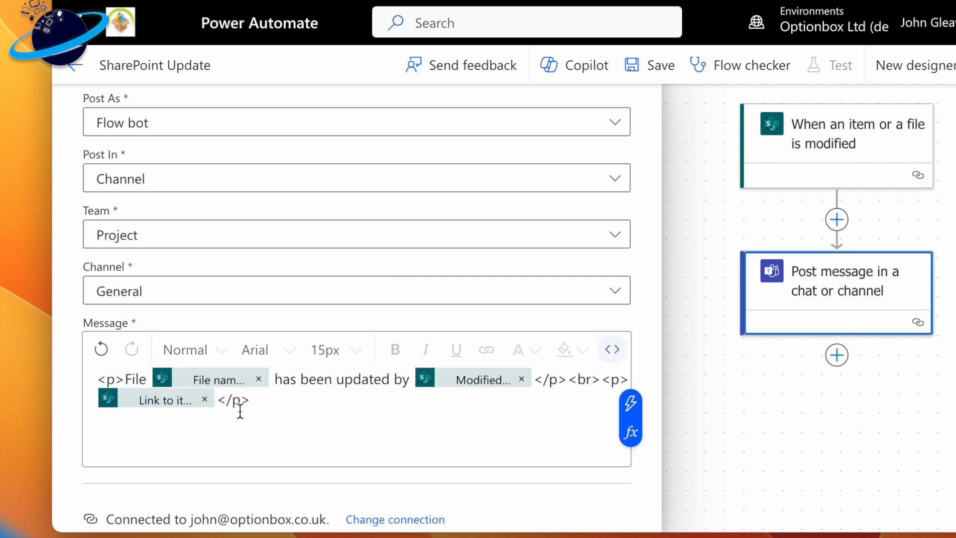
left_click(151, 377)
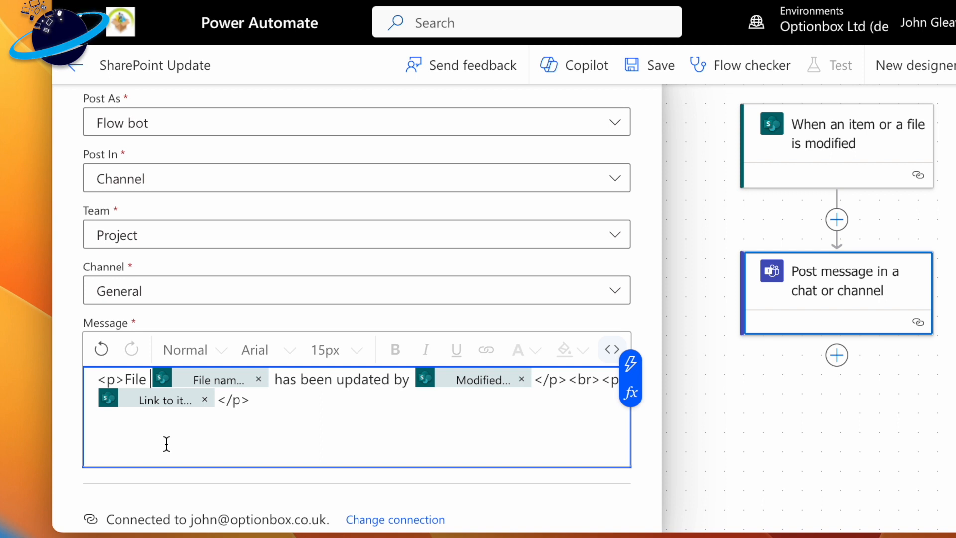
type("<b>")
left_click(298, 381)
type("</b>")
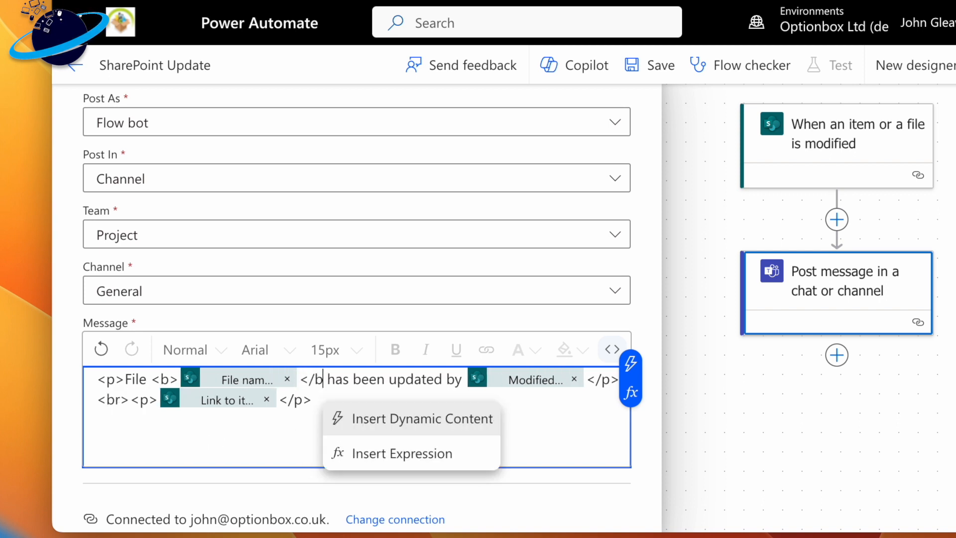
Step: Wrap the Modified By dynamic value in the message code in <b> and </b> tags
left_click(465, 377)
type("<b>")
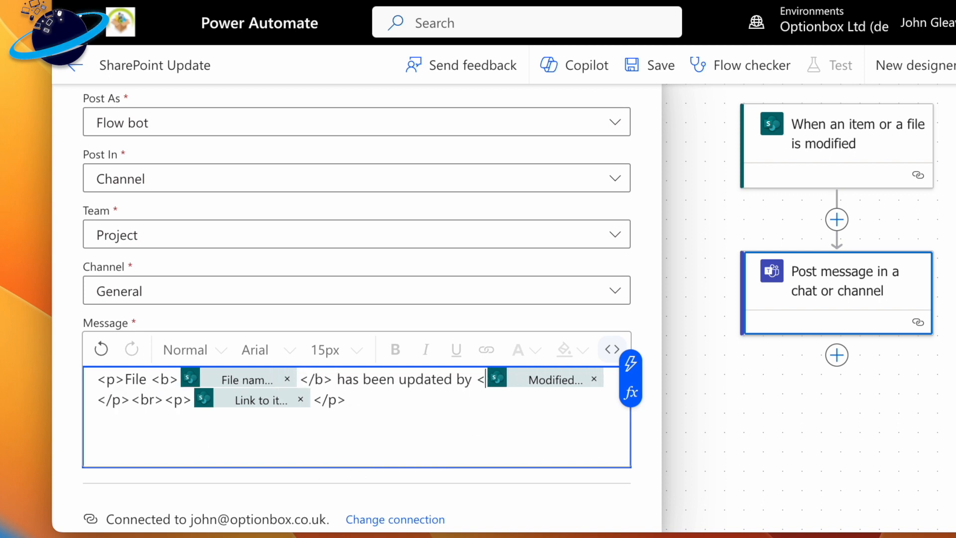
left_click(97, 405)
type("</b>")
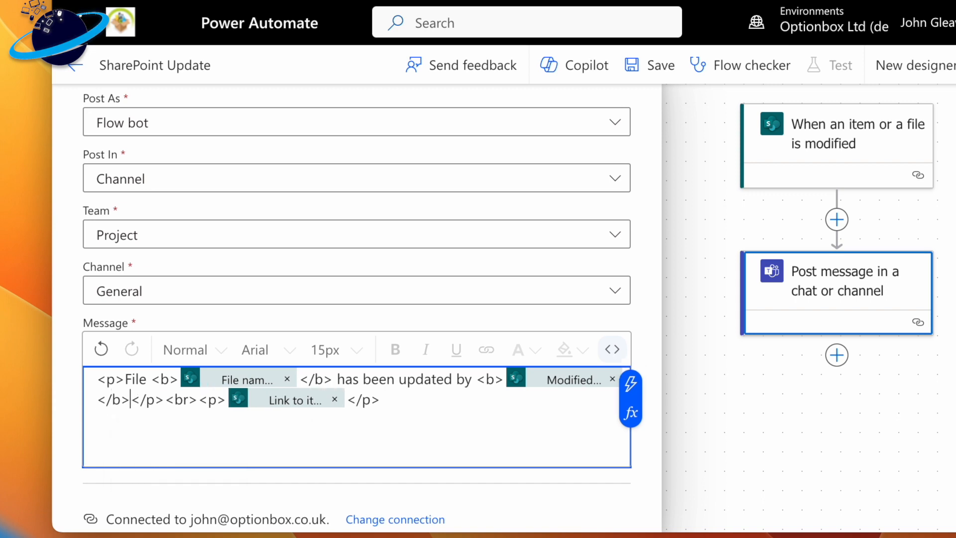
Step: Close the Teams post action's settings and save the SharePoint Update flow
left_click(721, 384)
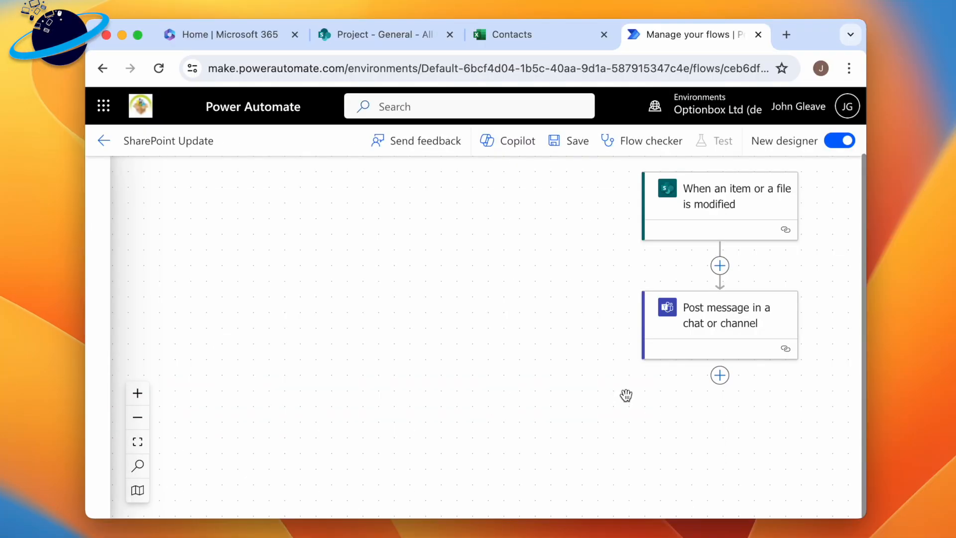
left_click_drag(720, 379, 559, 432)
left_click_drag(496, 439, 437, 457)
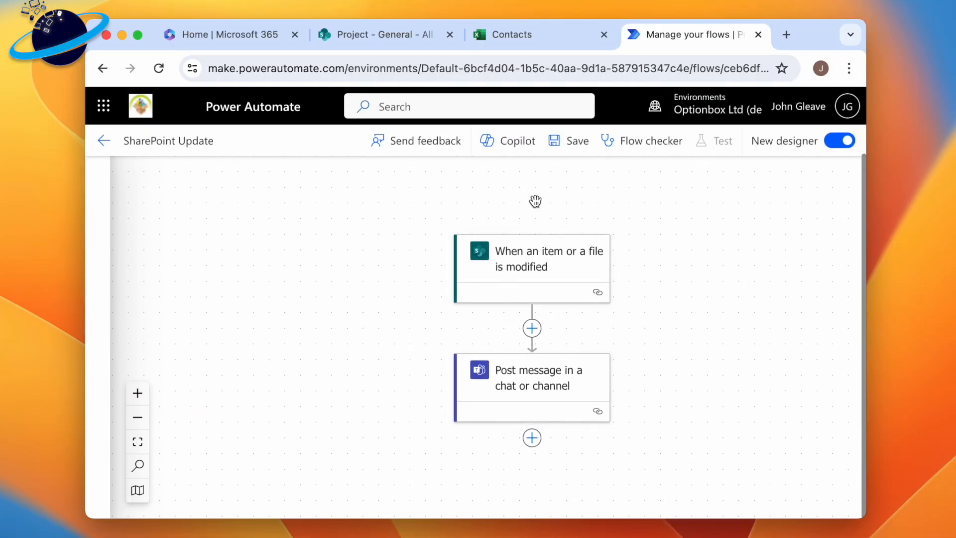
left_click(571, 144)
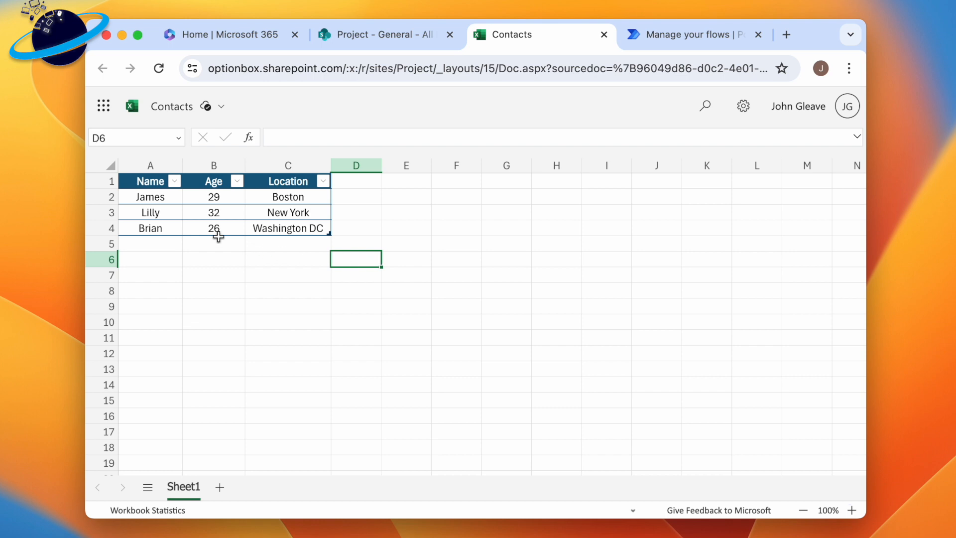
Step: In the Contacts workbook in Excel, replace the person's name in cell A4 with a different first name
double_click(164, 228)
left_click_drag(165, 228, 140, 230)
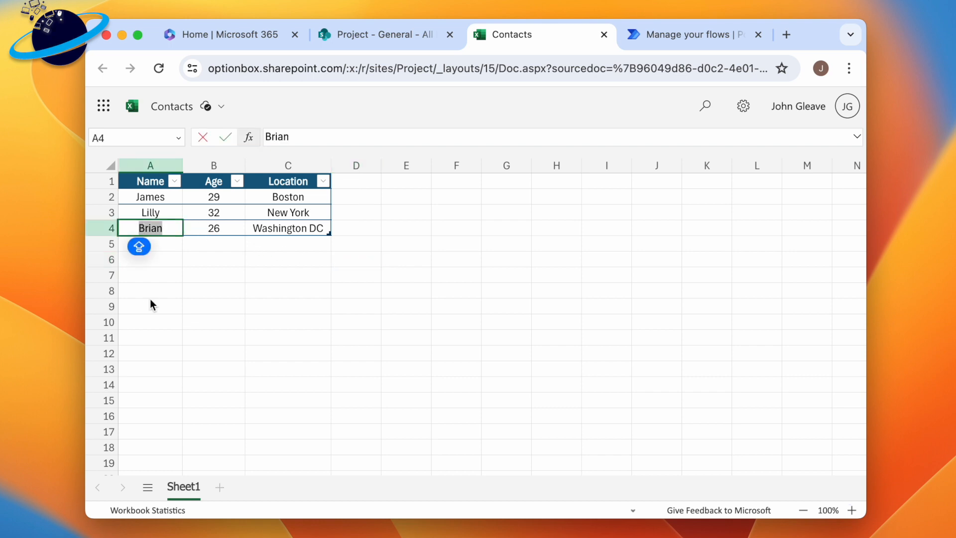
type("George")
left_click(205, 335)
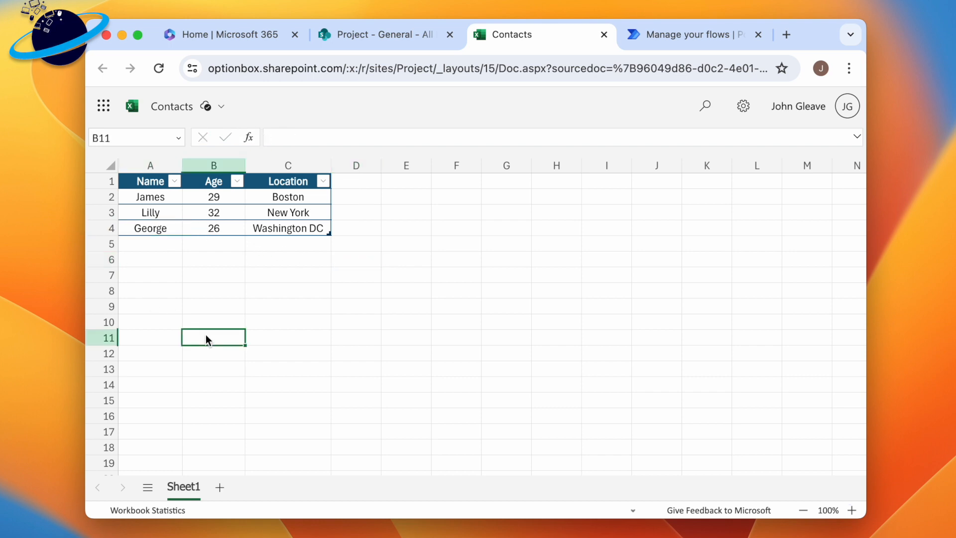